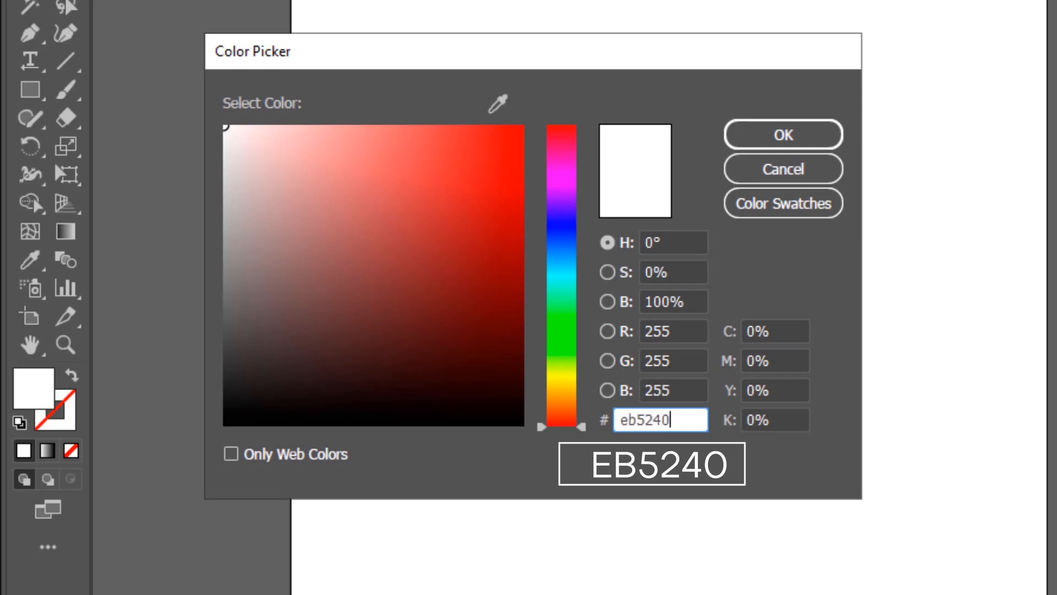
Set the fill colour to EB5240 and draw a 2000 × 2000 px rectangle covering the whole artboard
{"action": "key", "text": "Tab"}
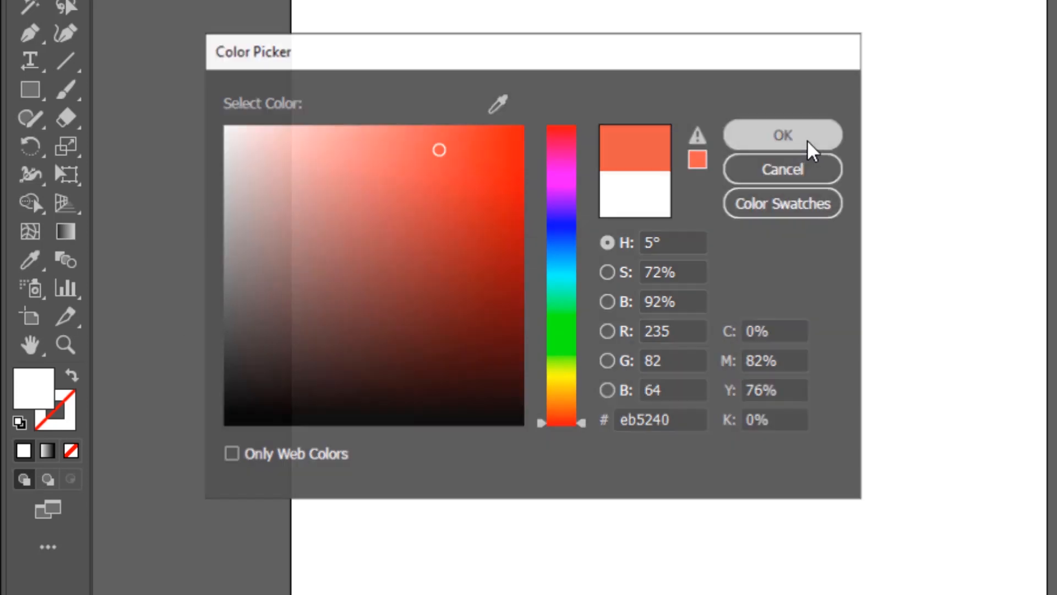
{"action": "left_click", "coordinate": [783, 135]}
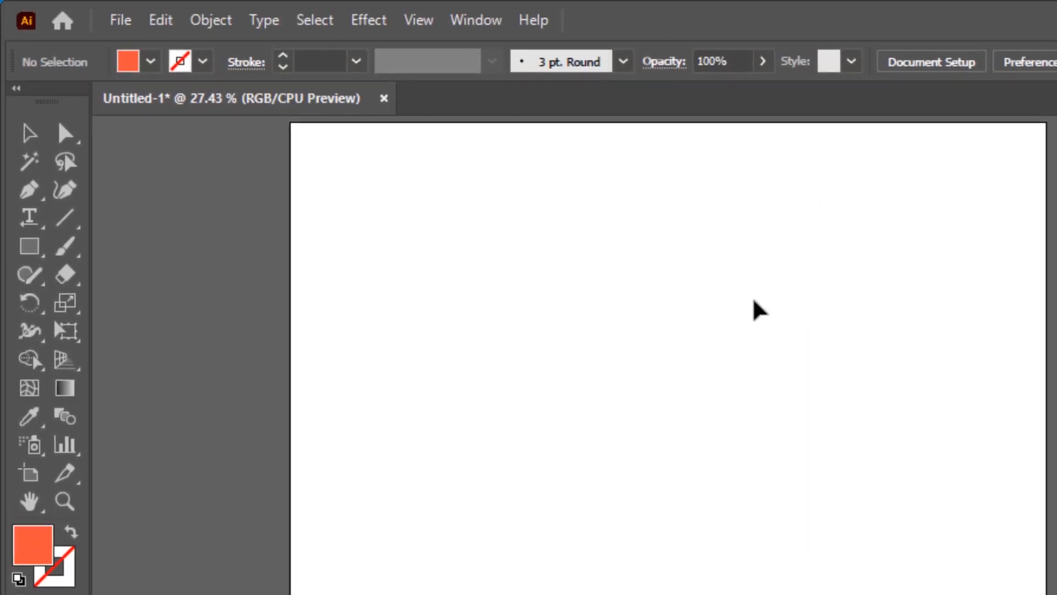
{"action": "left_click", "coordinate": [33, 248]}
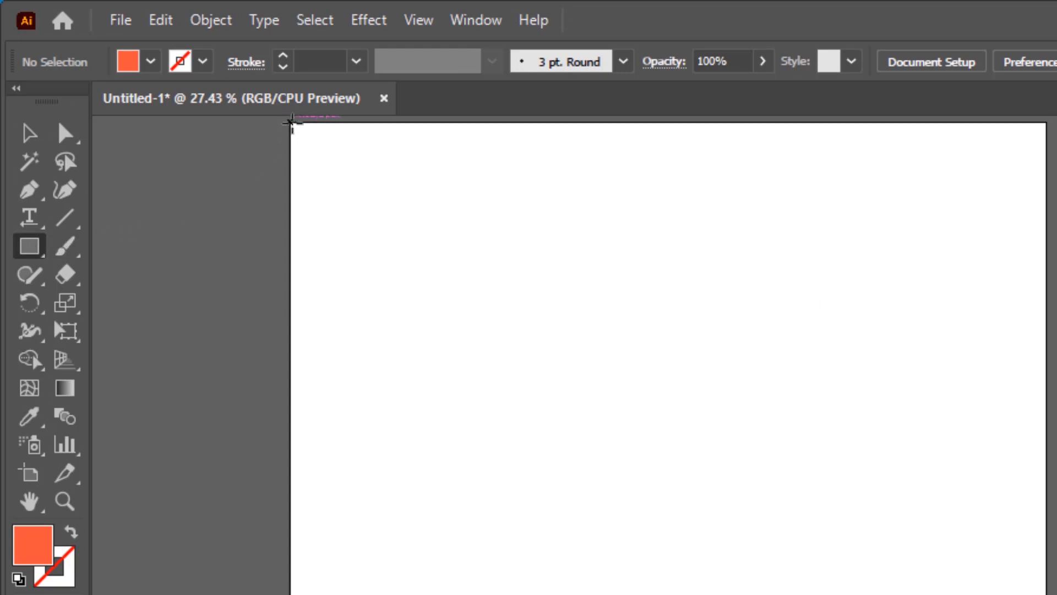
{"action": "left_click_drag", "start_coordinate": [289, 122], "coordinate": [589, 459]}
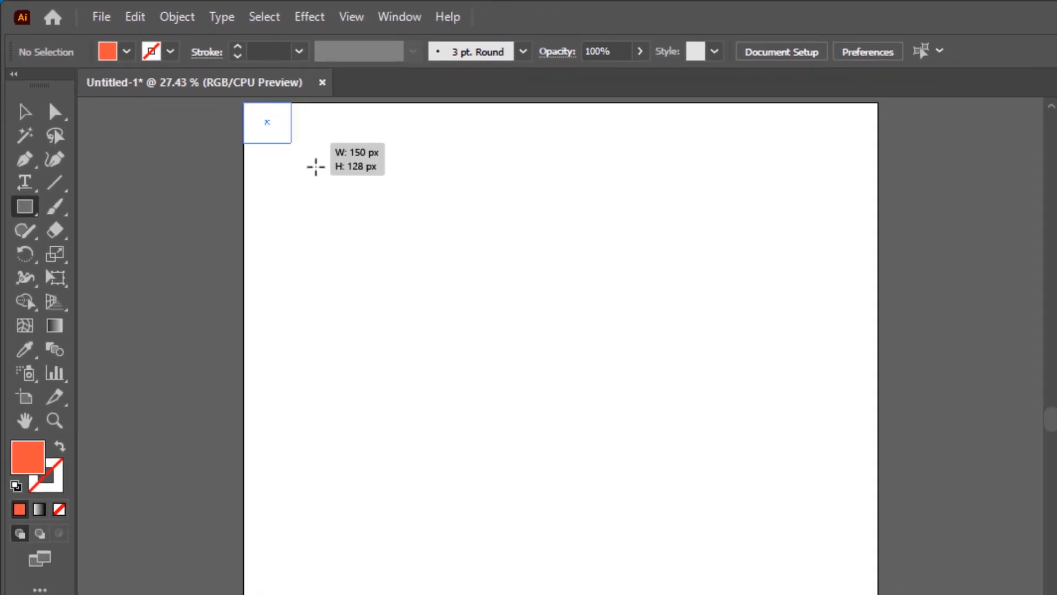
{"action": "left_click_drag", "start_coordinate": [387, 304], "coordinate": [686, 537]}
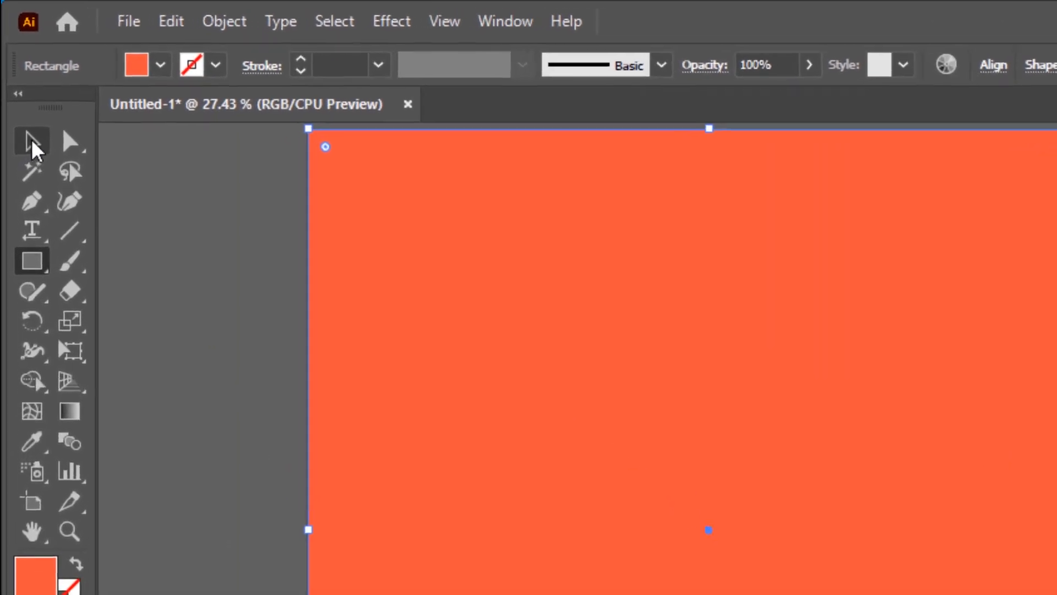
Lock the orange background rectangle in place
{"action": "left_click", "coordinate": [19, 87]}
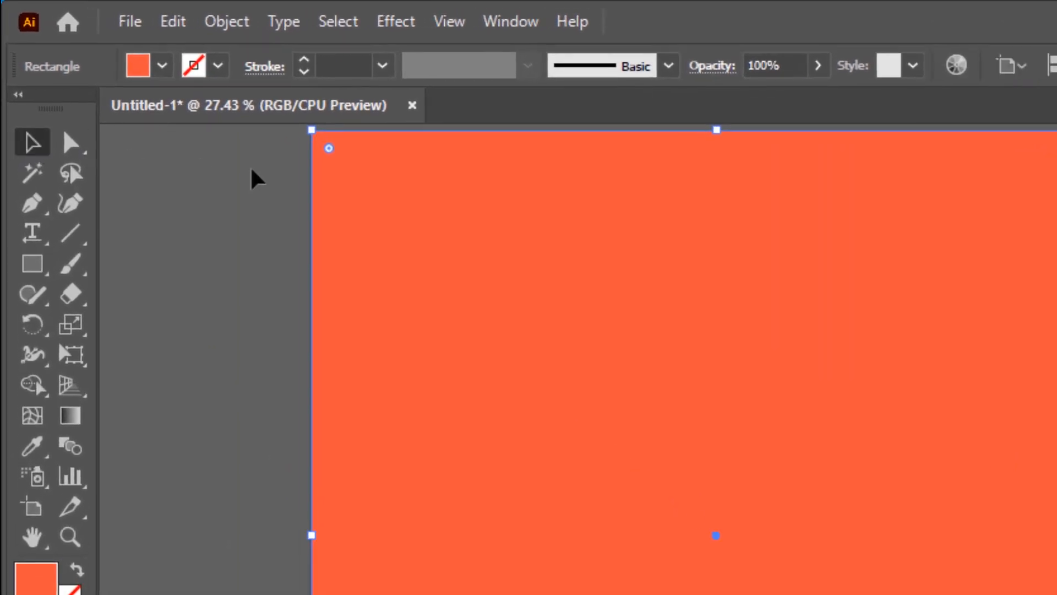
{"action": "left_click_drag", "start_coordinate": [252, 174], "coordinate": [531, 317]}
{"action": "left_click", "coordinate": [227, 24]}
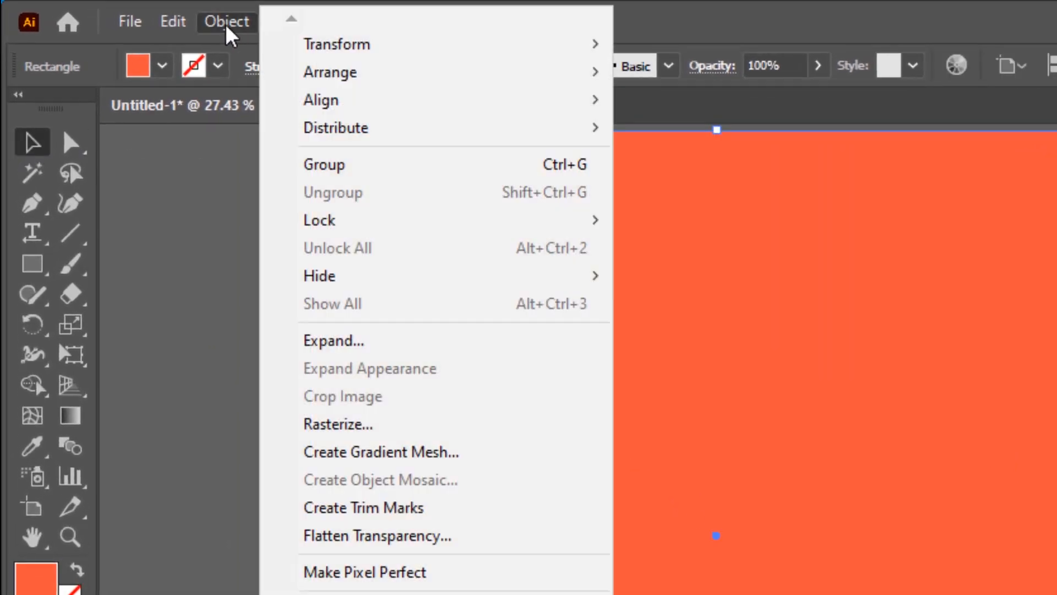
{"action": "mouse_move", "coordinate": [335, 226]}
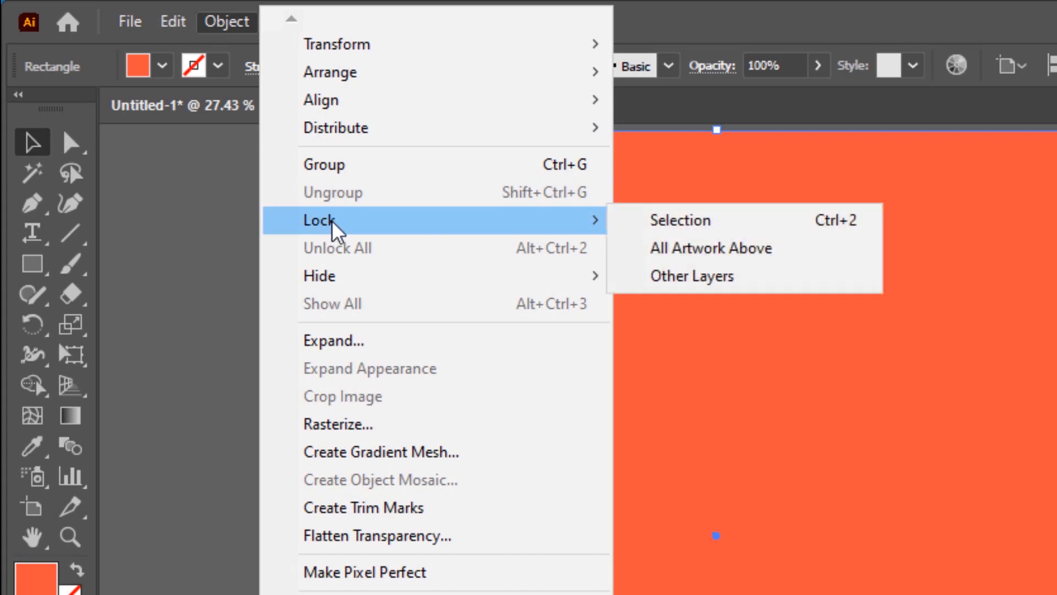
{"action": "left_click", "coordinate": [738, 234]}
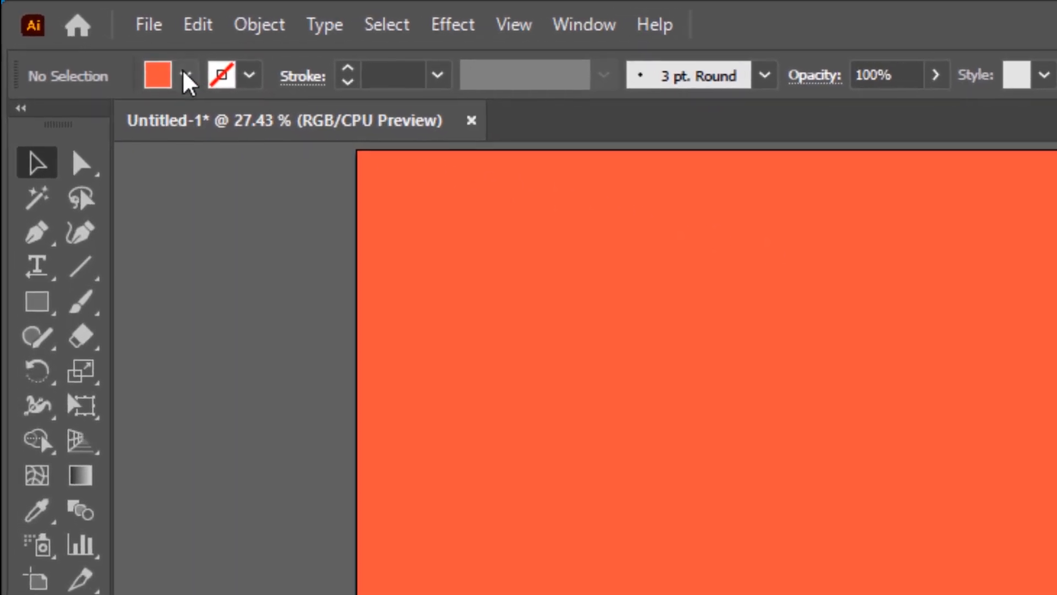
Create a white three-sided polygon with a 50 px radius near the middle of the artboard
{"action": "left_click", "coordinate": [186, 74]}
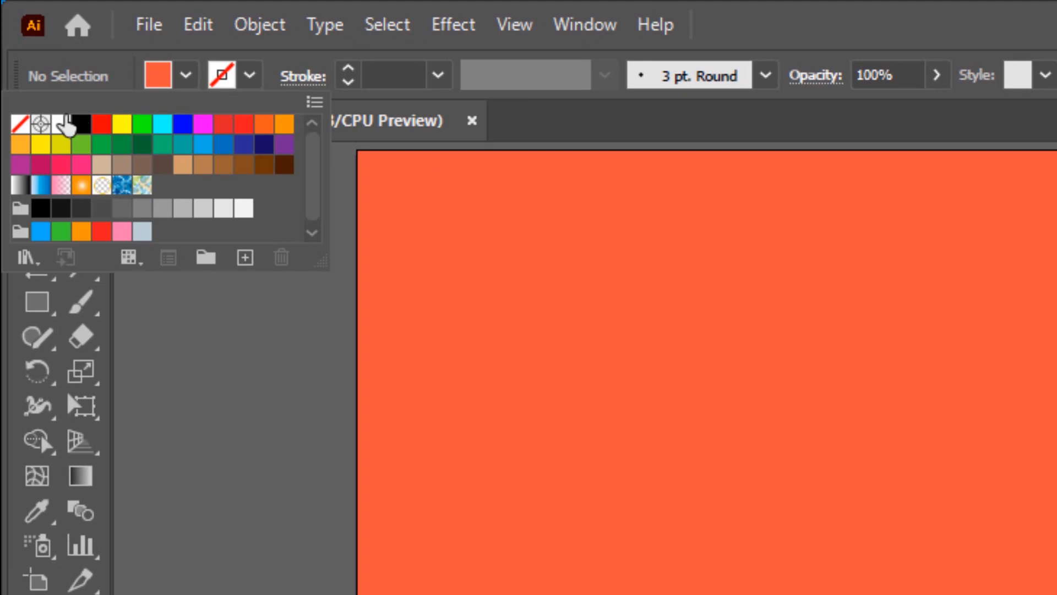
{"action": "left_click", "coordinate": [60, 127]}
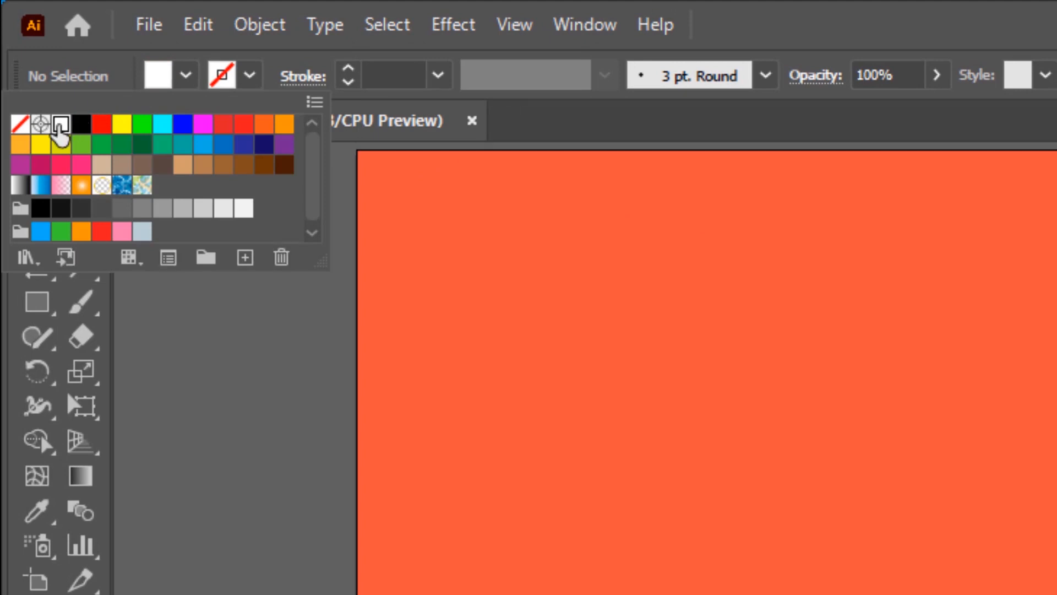
{"action": "left_click", "coordinate": [175, 309]}
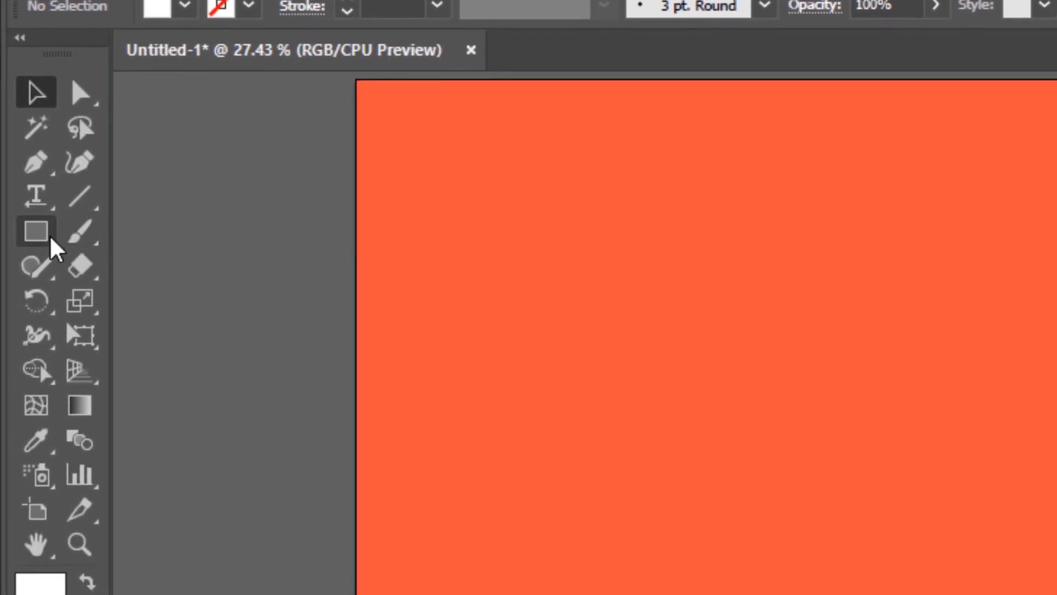
{"action": "left_click", "coordinate": [49, 237]}
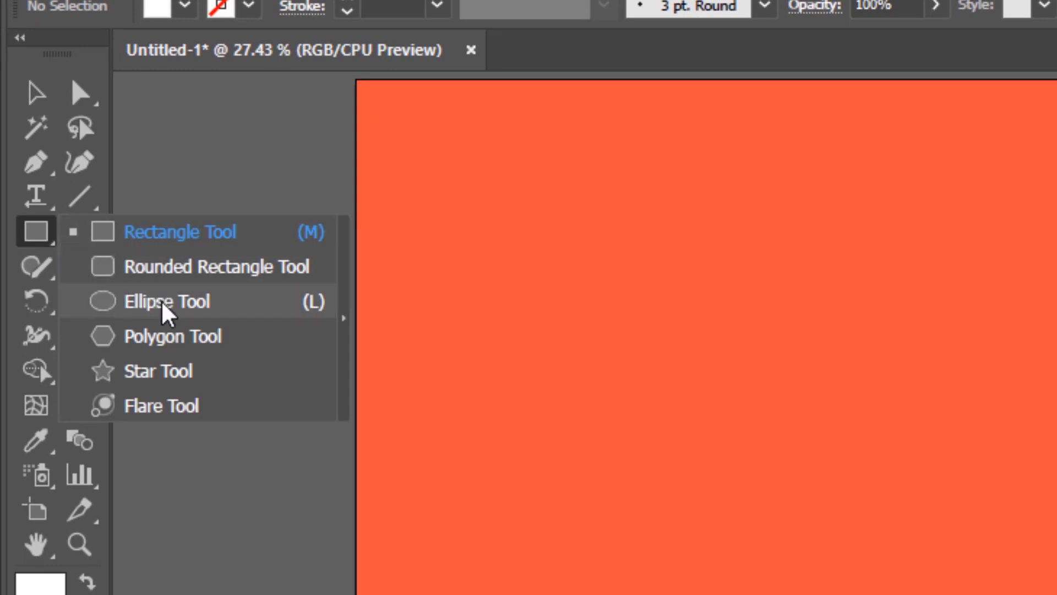
{"action": "left_click", "coordinate": [216, 347]}
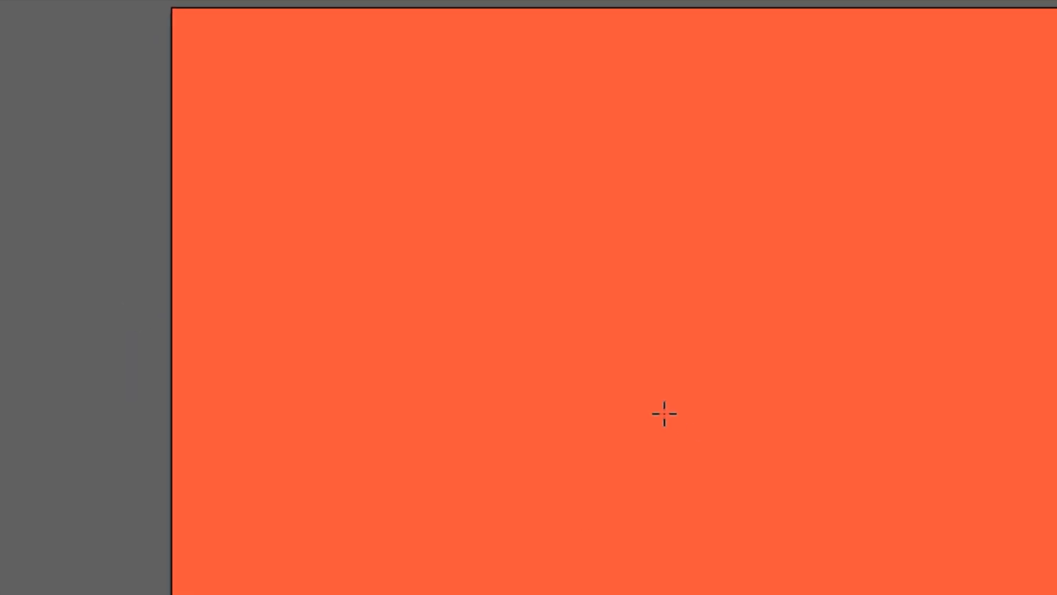
{"action": "left_click", "coordinate": [566, 377]}
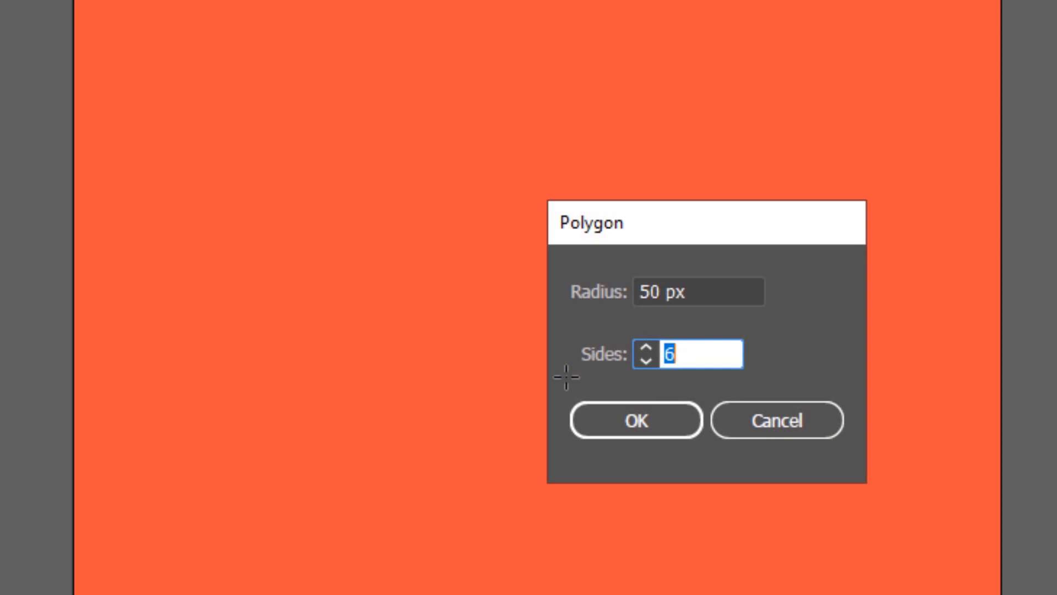
{"action": "type", "text": "3"}
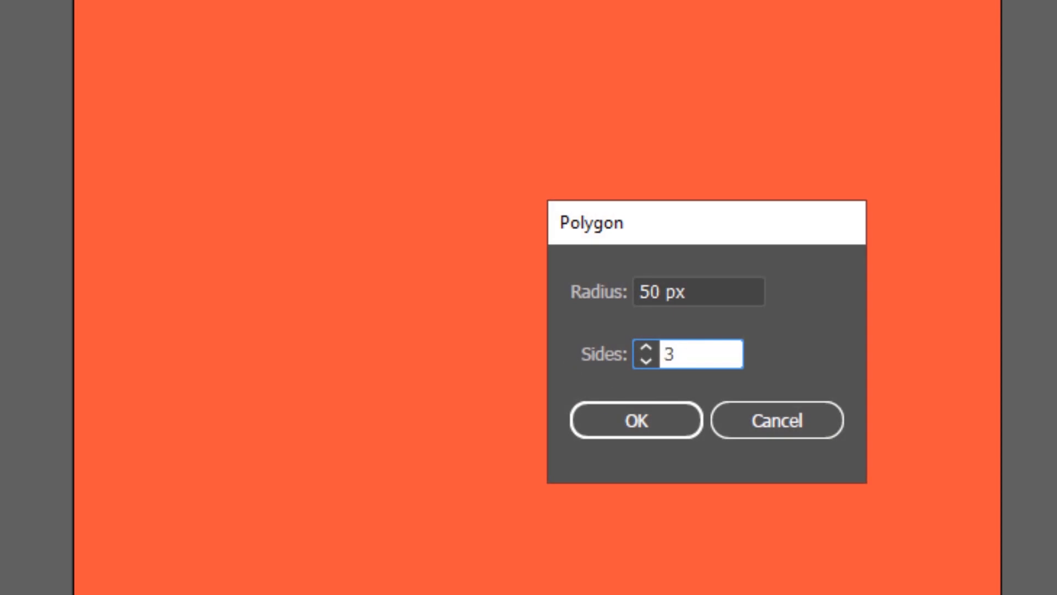
{"action": "left_click", "coordinate": [677, 429]}
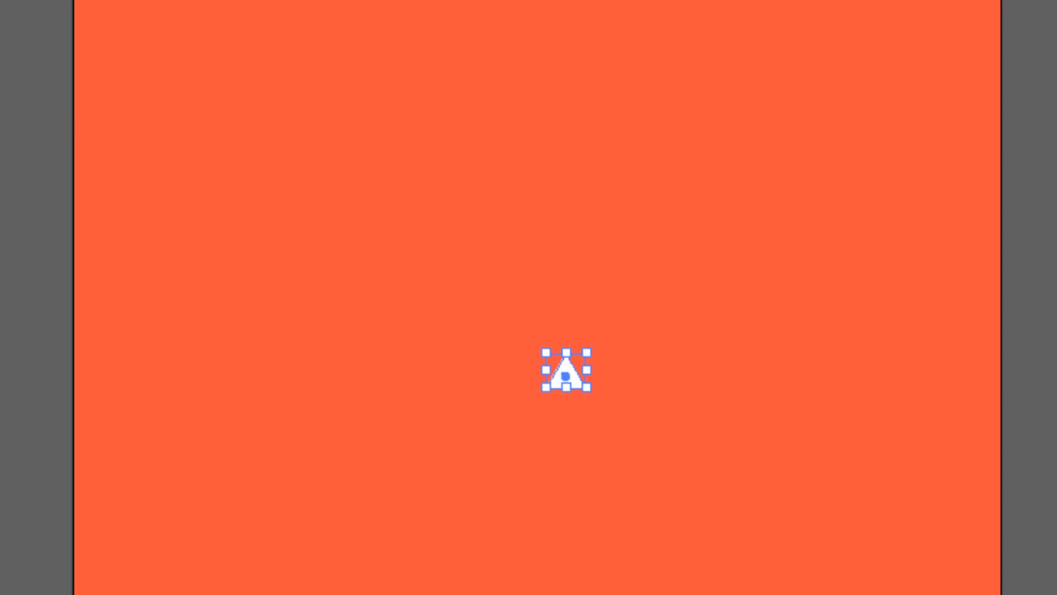
Enlarge the white triangle proportionally and align it to the artboard's left and top edges
{"action": "left_click", "coordinate": [651, 321]}
{"action": "left_click", "coordinate": [566, 376]}
{"action": "left_click_drag", "start_coordinate": [571, 395], "coordinate": [573, 418]}
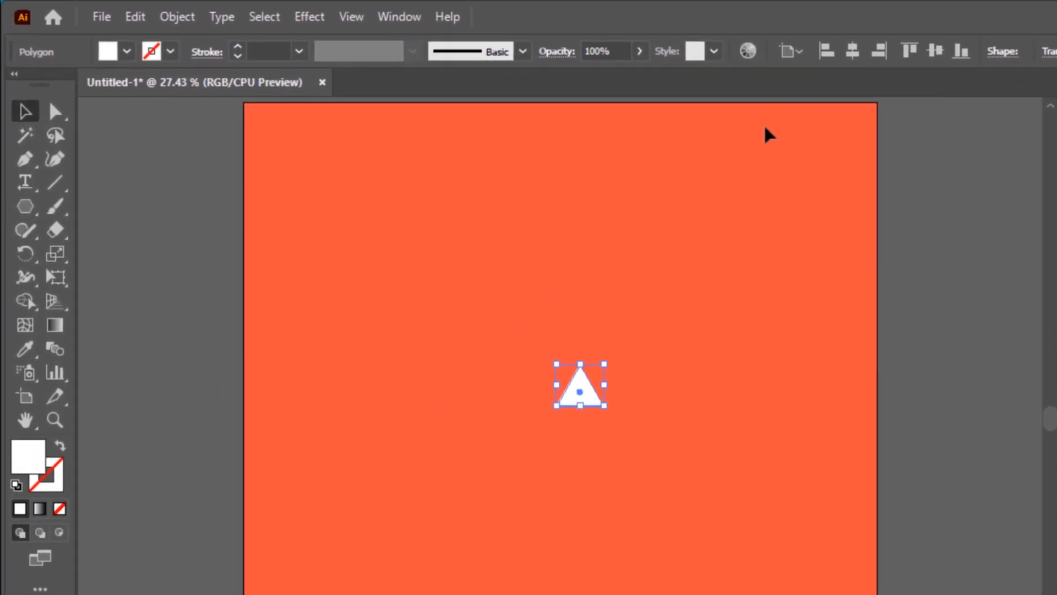
{"action": "left_click", "coordinate": [825, 55]}
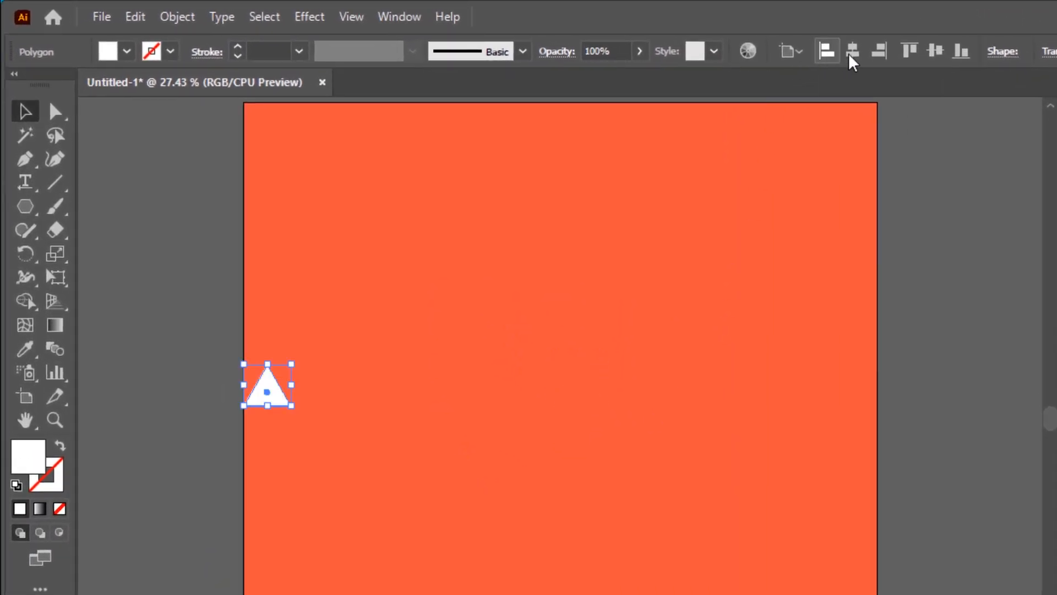
{"action": "left_click", "coordinate": [911, 52]}
{"action": "left_click", "coordinate": [552, 176]}
{"action": "left_click_drag", "start_coordinate": [396, 138], "coordinate": [214, 197]}
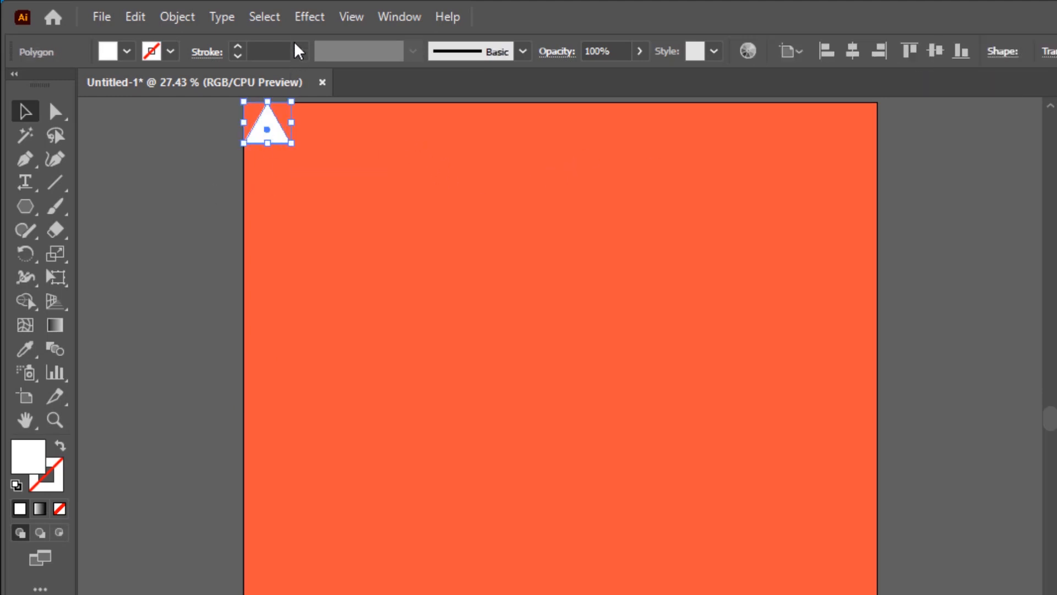
Apply a grid repeat to the triangle and extend it over the artboard to about 2103 × 1981 px
{"action": "left_click", "coordinate": [179, 22]}
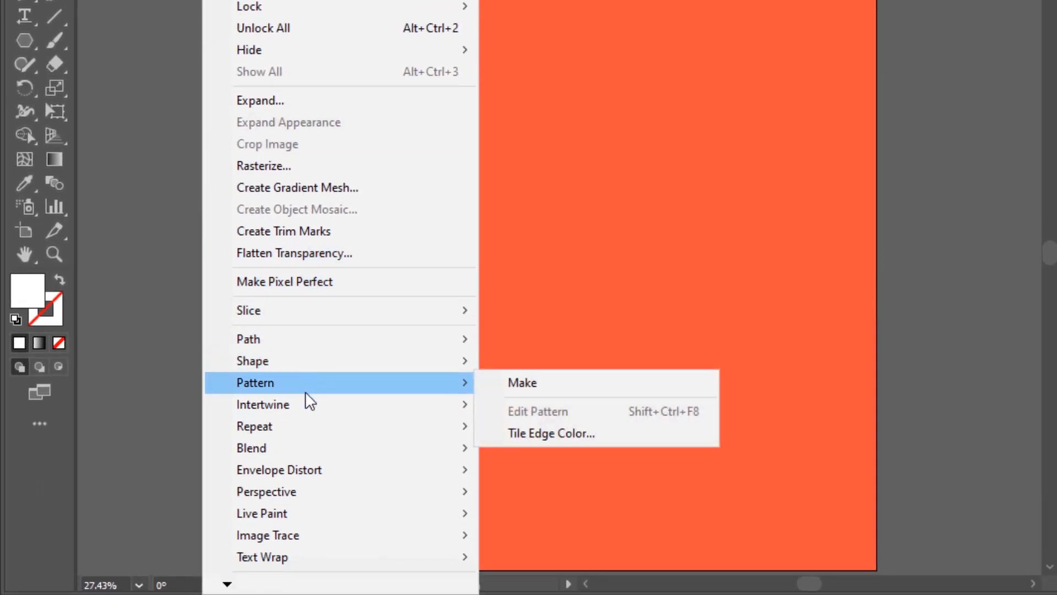
{"action": "mouse_move", "coordinate": [307, 426]}
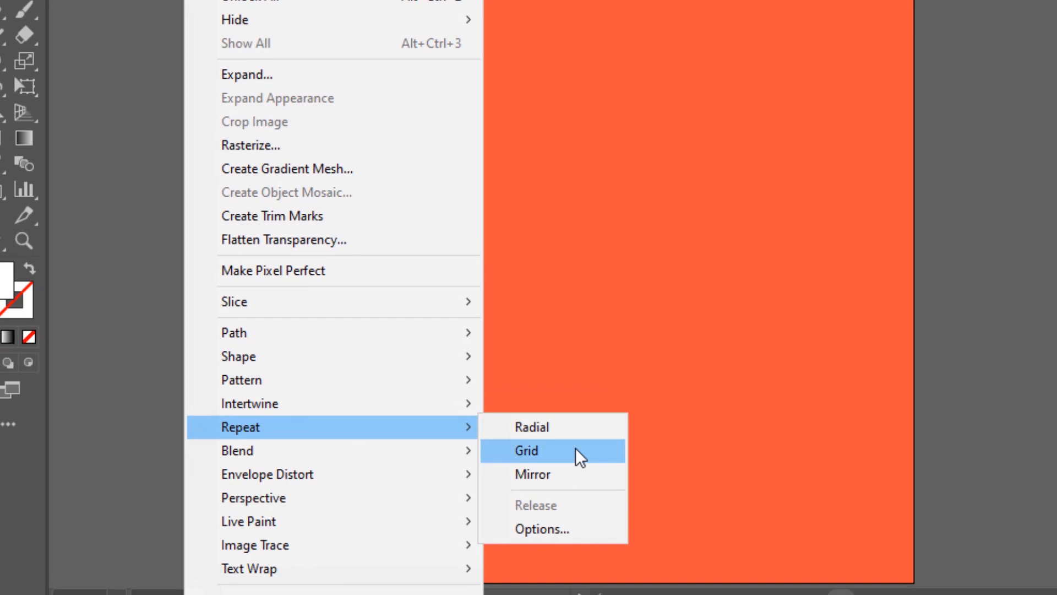
{"action": "left_click", "coordinate": [579, 457]}
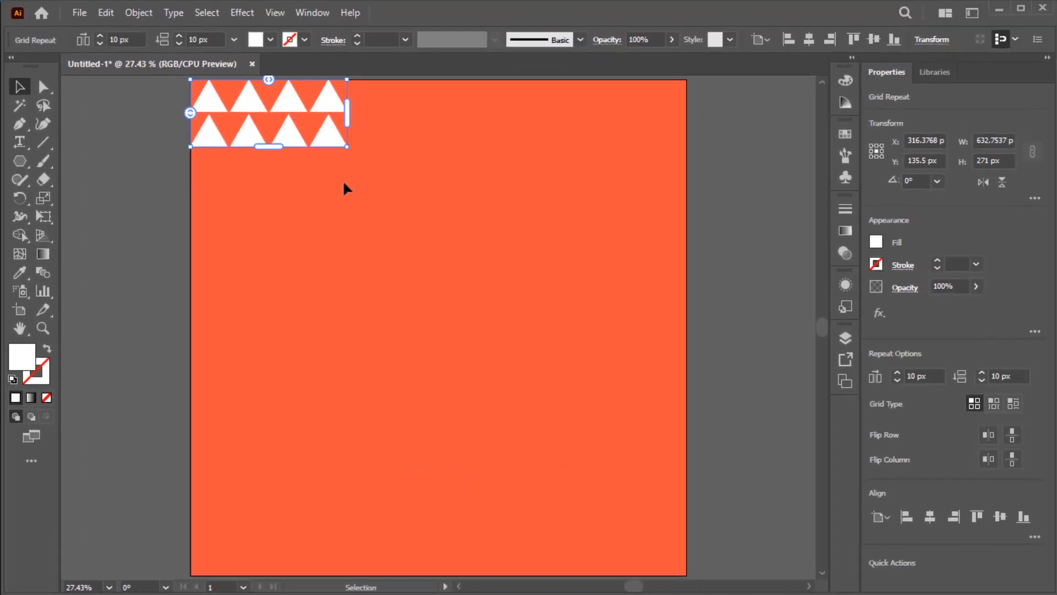
{"action": "left_click_drag", "start_coordinate": [349, 111], "coordinate": [711, 136]}
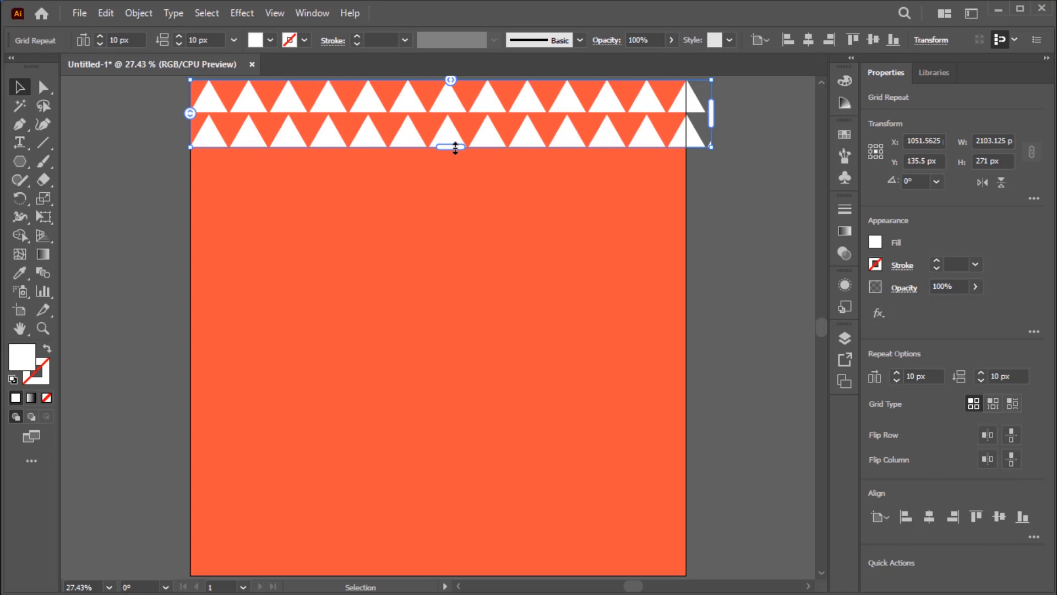
{"action": "left_click_drag", "start_coordinate": [455, 148], "coordinate": [456, 570]}
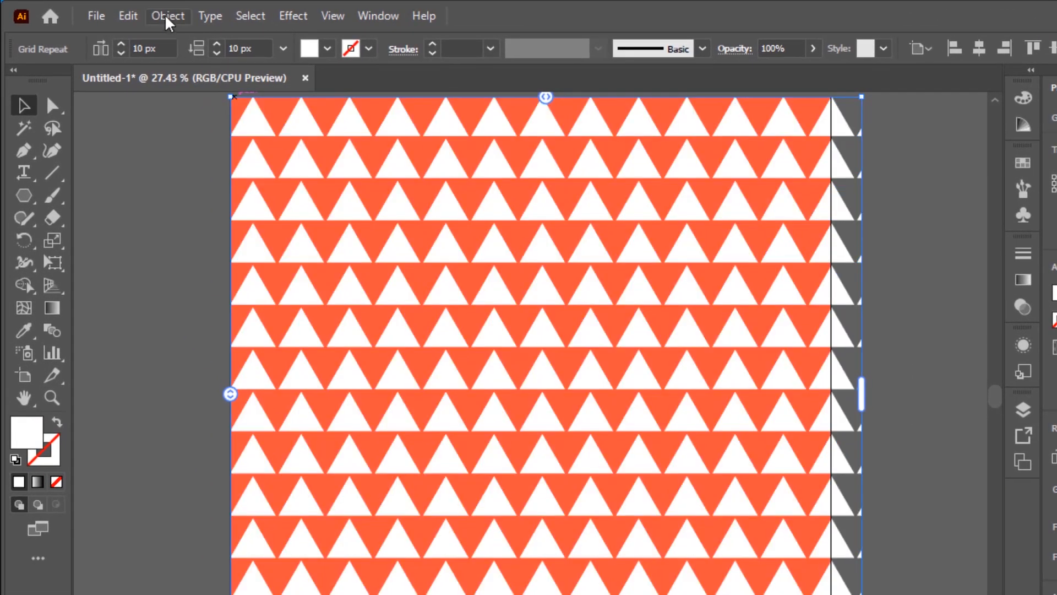
Set the grid repeat's horizontal and vertical spacing to 0 px and use the brick grid type that offsets alternate rows
{"action": "left_click", "coordinate": [166, 17]}
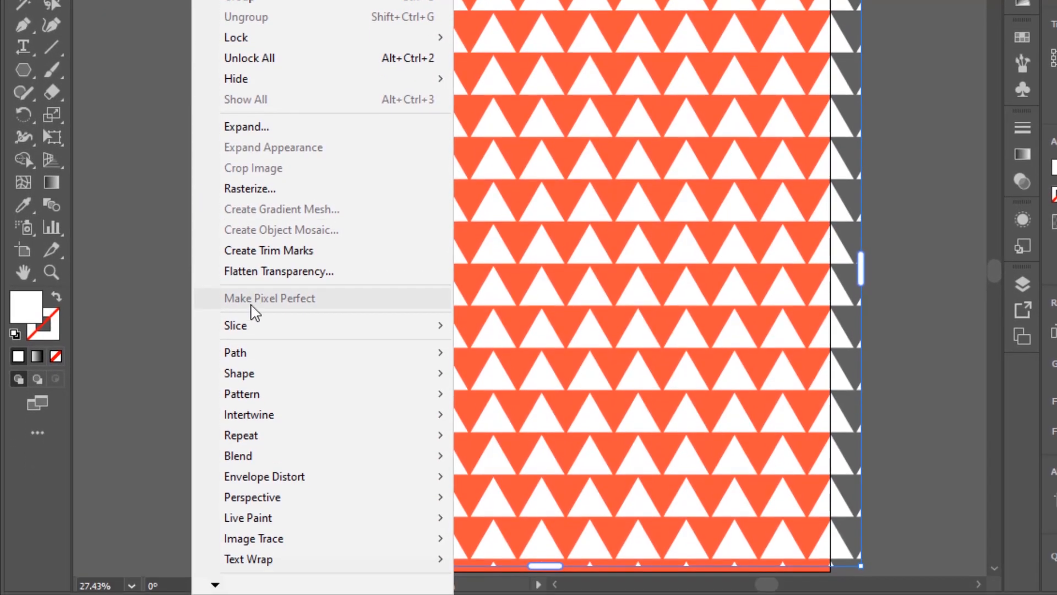
{"action": "mouse_move", "coordinate": [260, 520]}
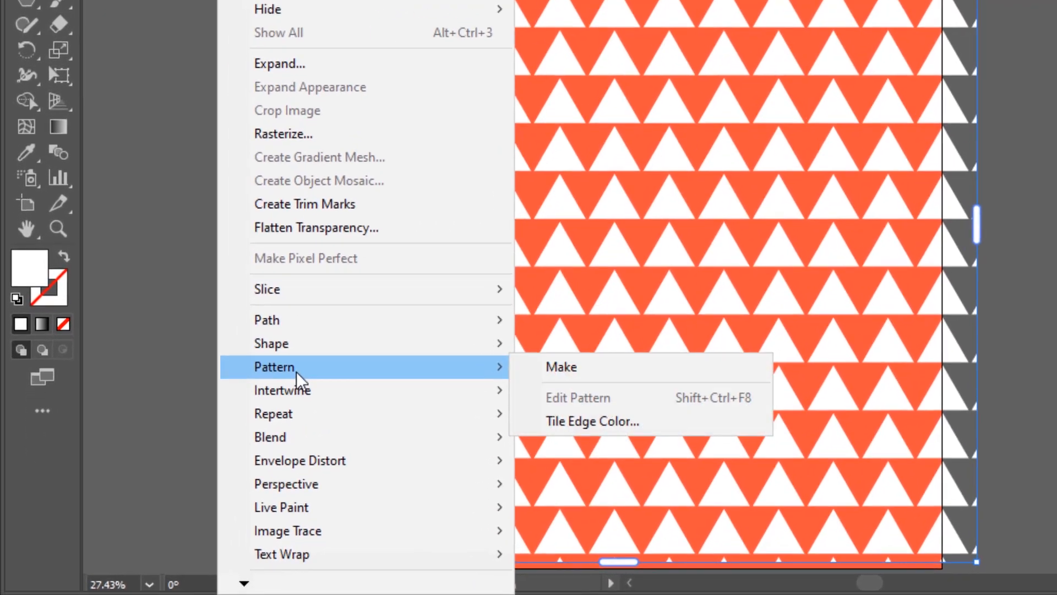
{"action": "mouse_move", "coordinate": [268, 437]}
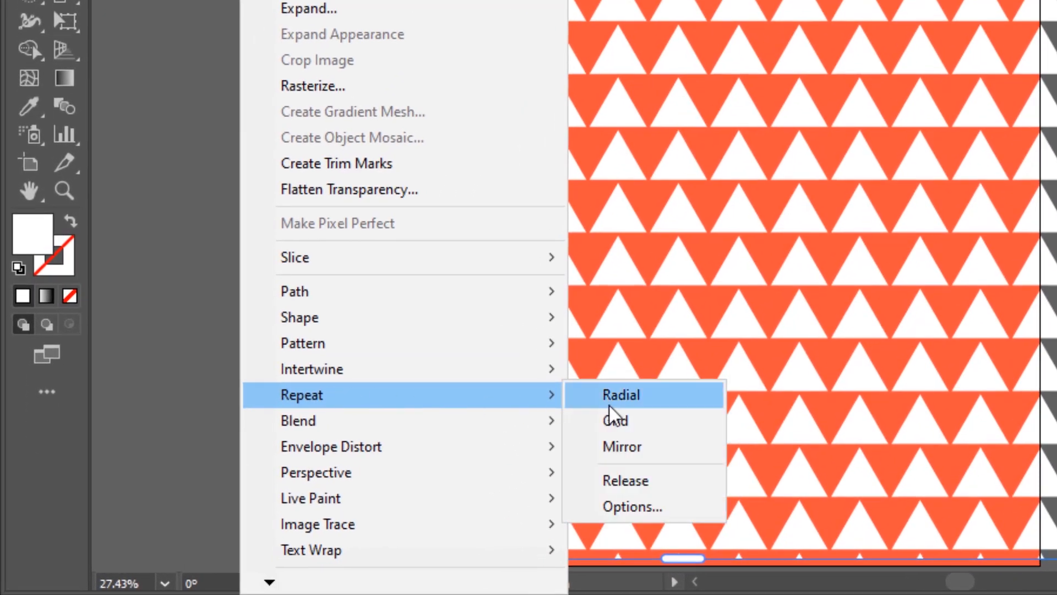
{"action": "left_click", "coordinate": [651, 501]}
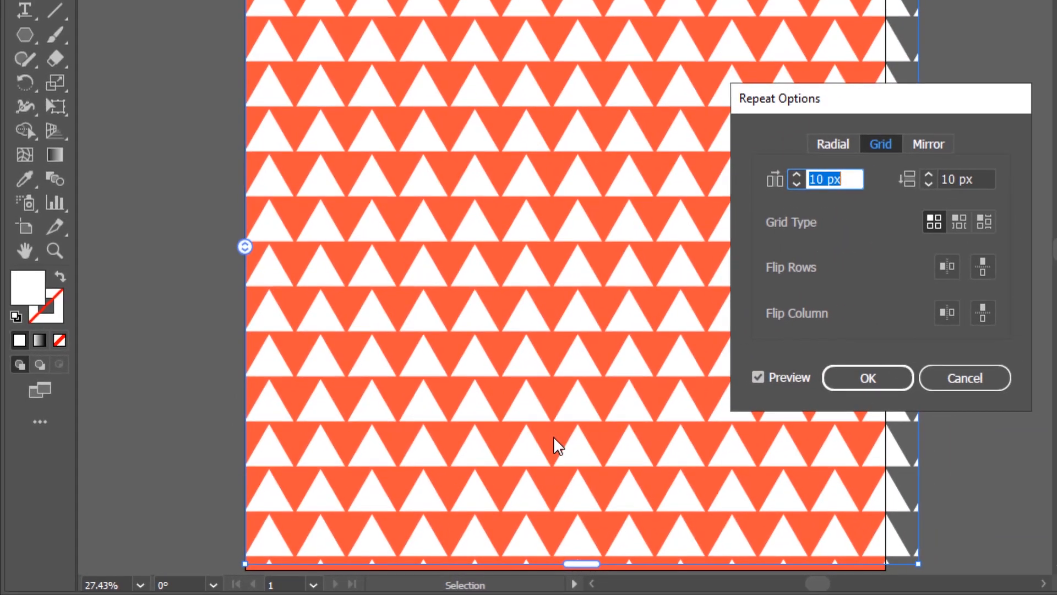
{"action": "type", "text": "0"}
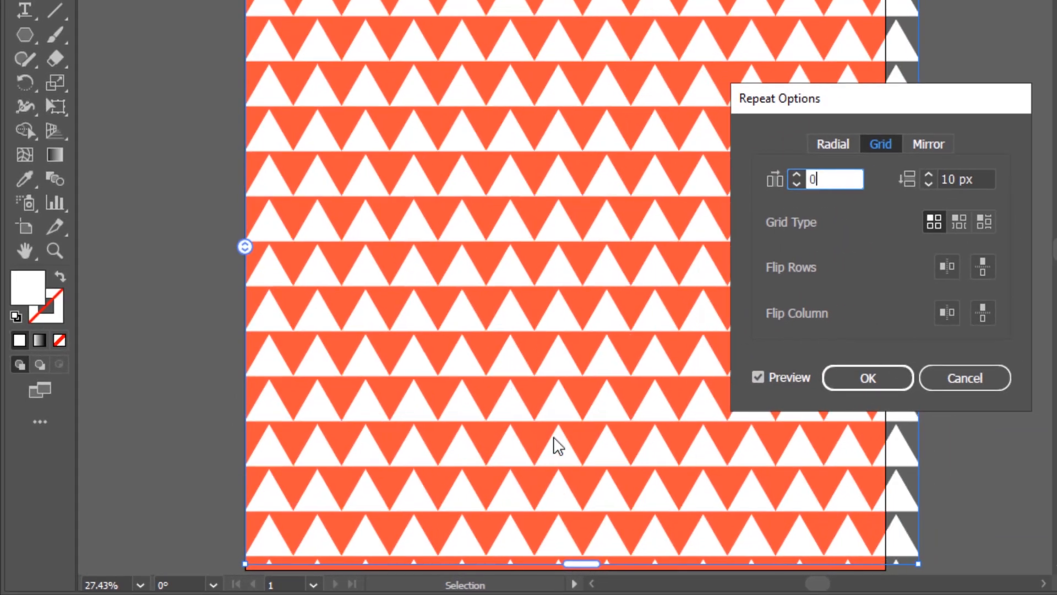
{"action": "key", "text": "Tab"}
{"action": "type", "text": "0"}
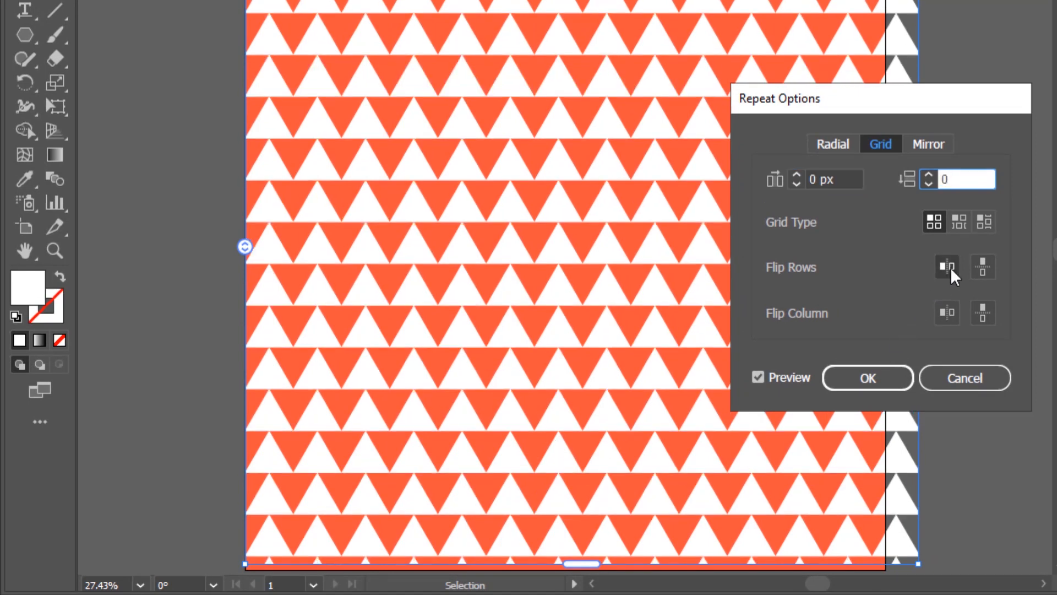
{"action": "left_click", "coordinate": [959, 223]}
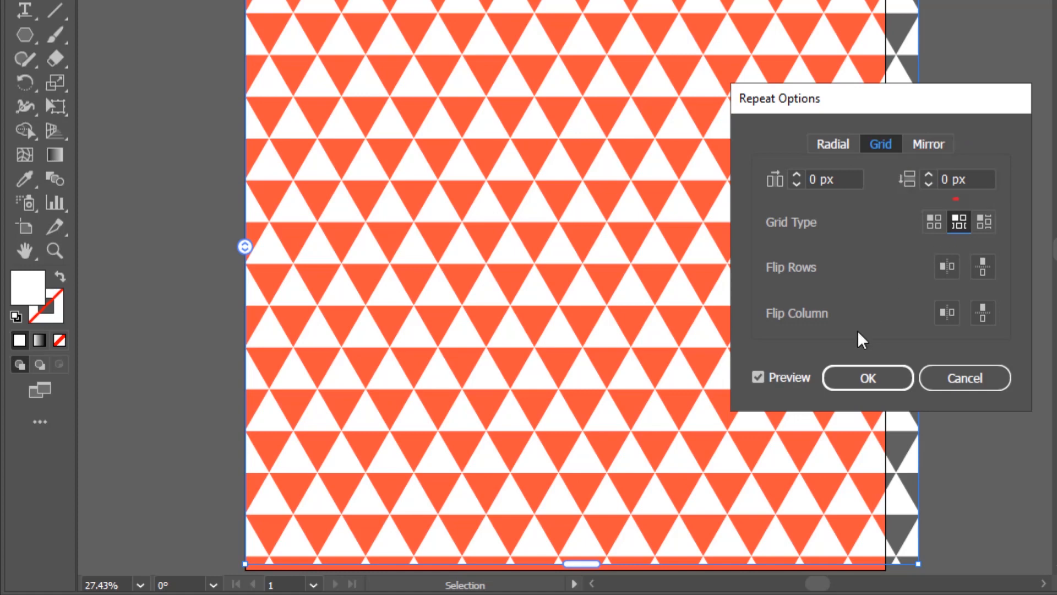
{"action": "left_click", "coordinate": [877, 378]}
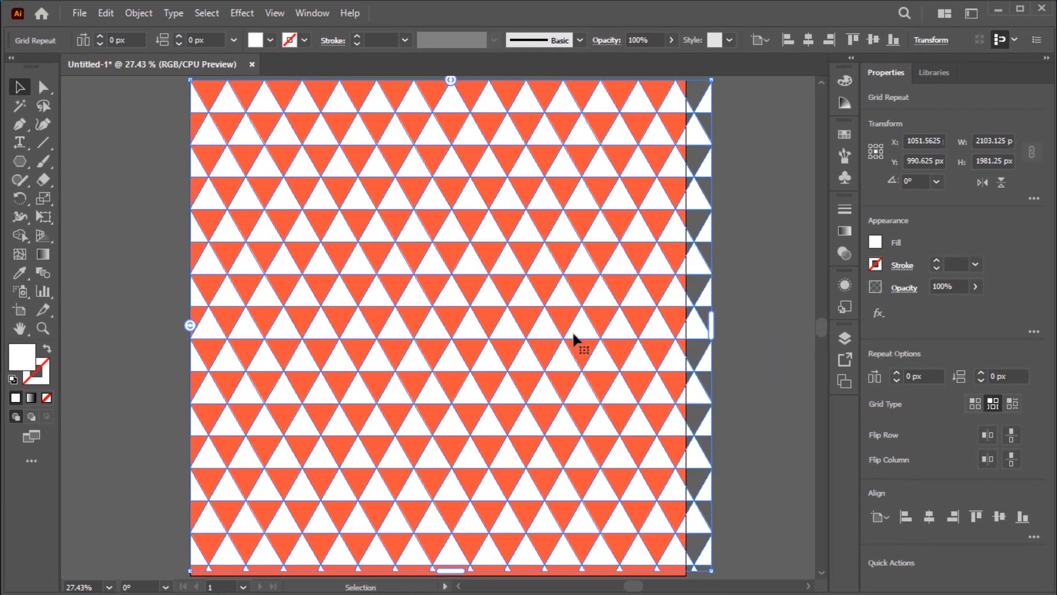
Expand the grid repeat with the Object and Fill options enabled
{"action": "left_click", "coordinate": [141, 15]}
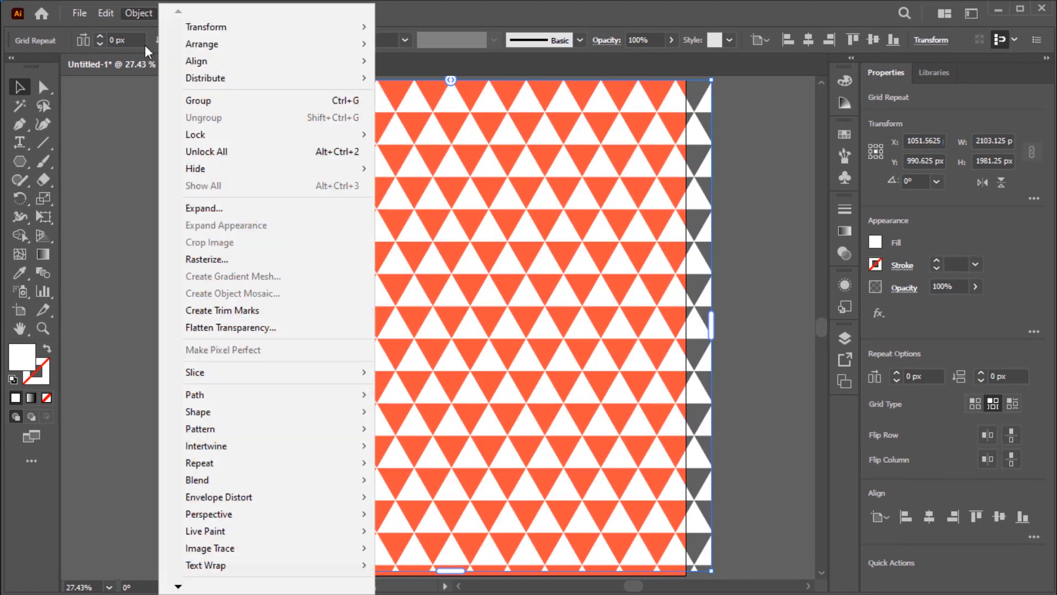
{"action": "left_click", "coordinate": [206, 209]}
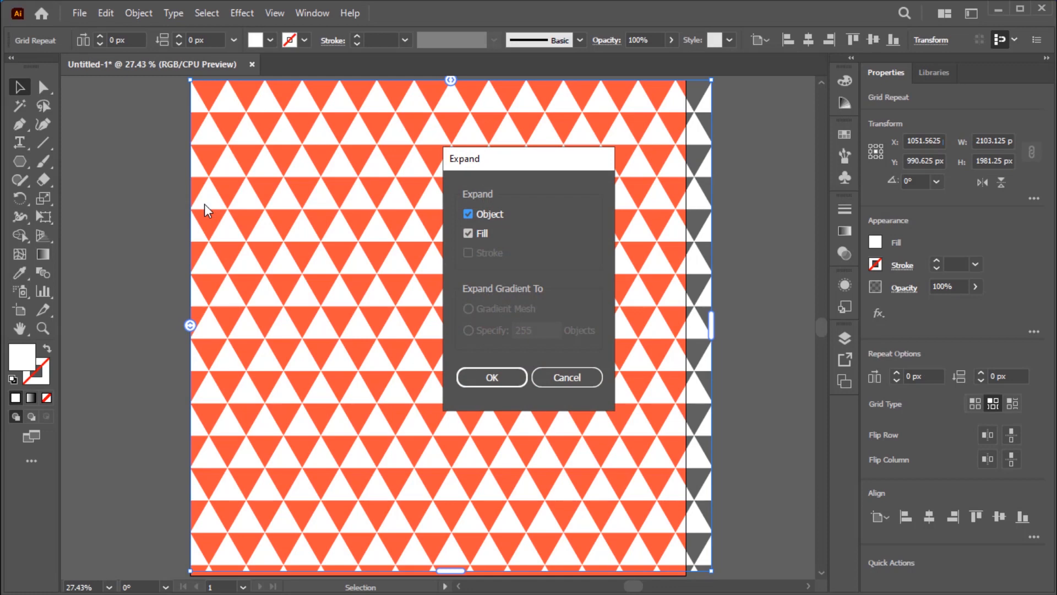
{"action": "left_click", "coordinate": [506, 378]}
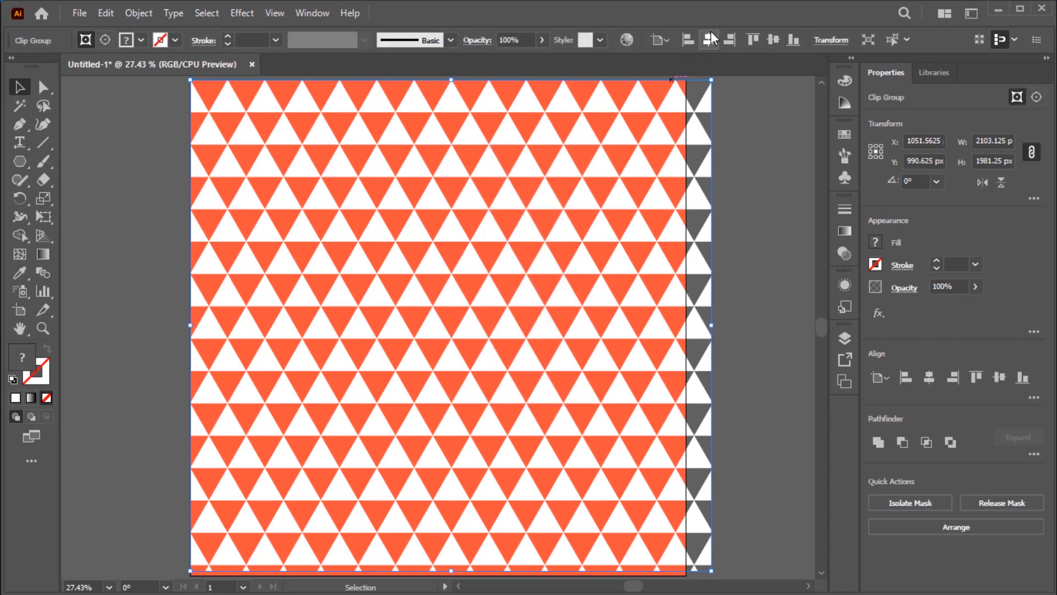
Centre the expanded triangle pattern horizontally and vertically on the artboard
{"action": "left_click", "coordinate": [710, 39]}
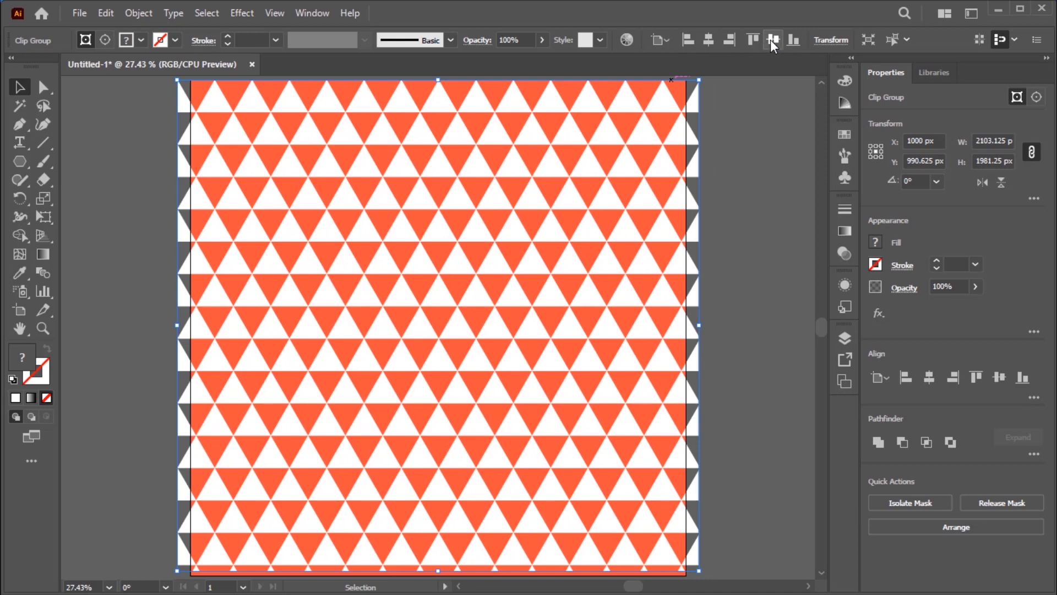
{"action": "left_click", "coordinate": [773, 41]}
{"action": "left_click", "coordinate": [759, 147]}
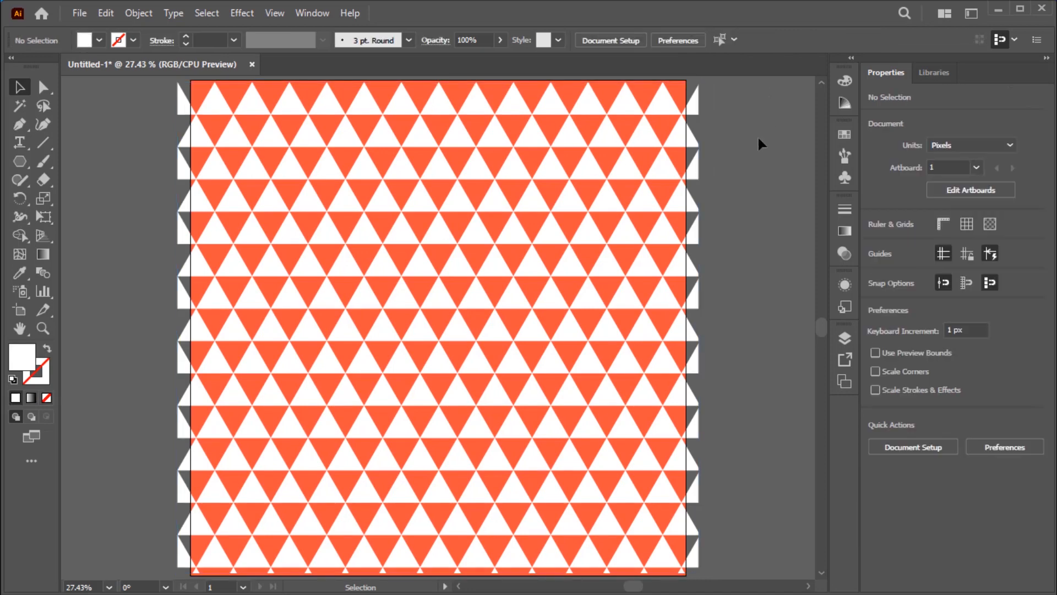
Release the triangle pattern's clipping mask and delete the leftover empty mask rectangle
{"action": "left_click", "coordinate": [344, 302]}
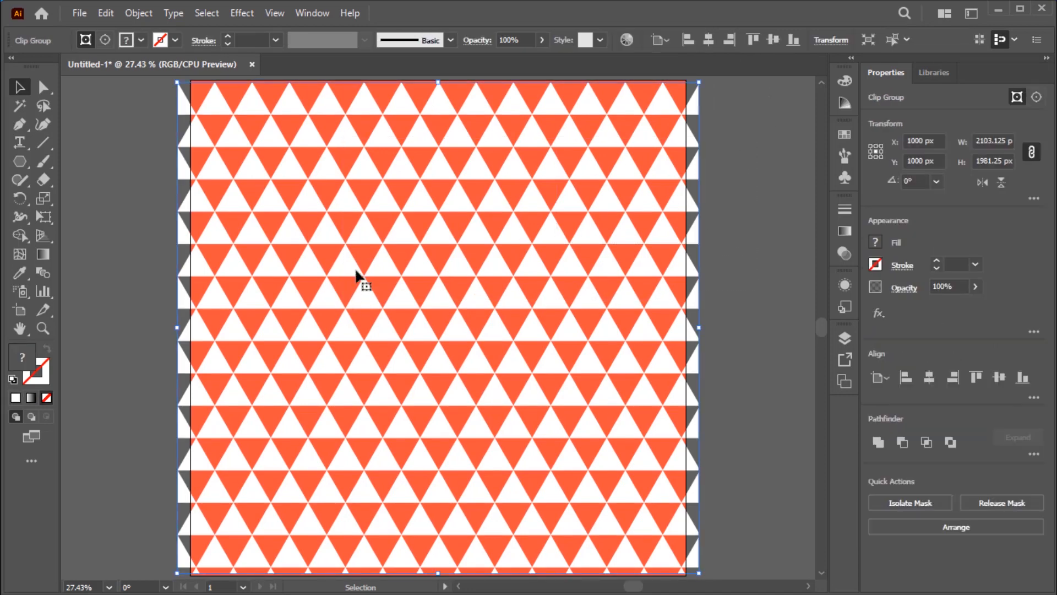
{"action": "right_click", "coordinate": [367, 236]}
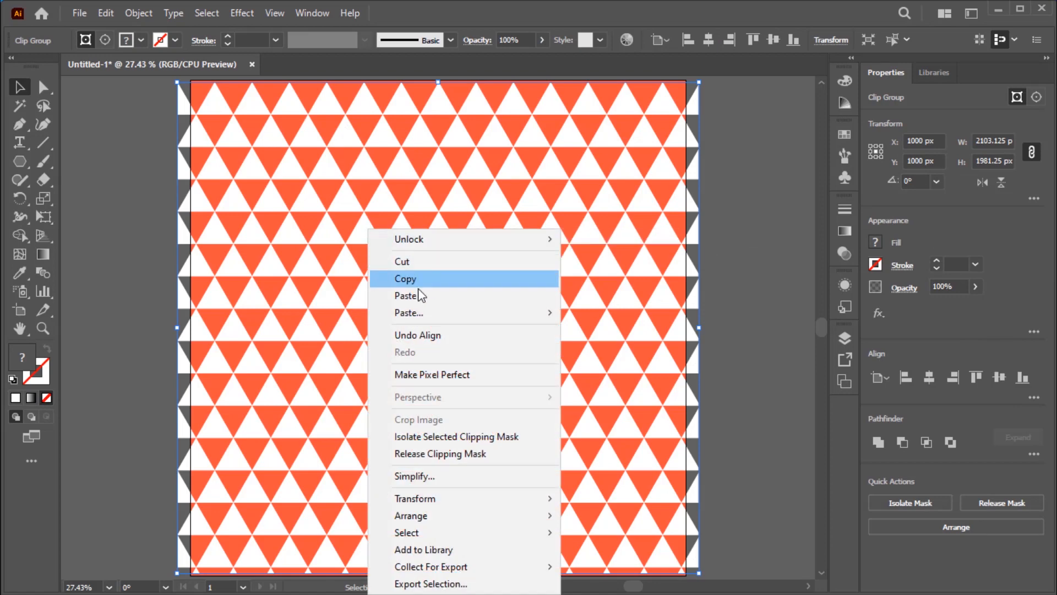
{"action": "left_click", "coordinate": [455, 453]}
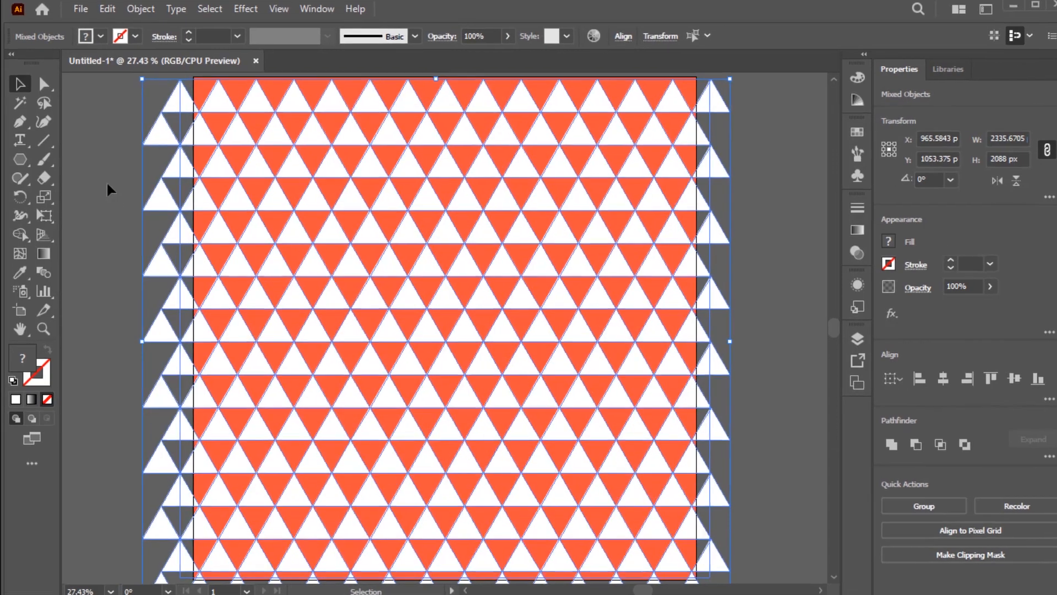
{"action": "left_click", "coordinate": [107, 185]}
{"action": "left_click", "coordinate": [179, 122]}
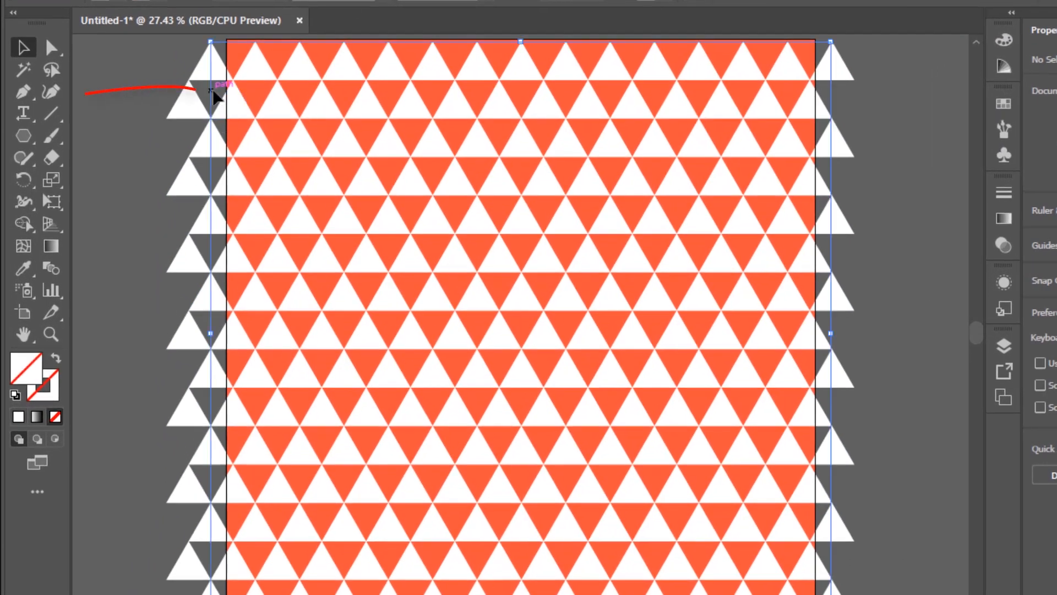
{"action": "key", "text": "Delete"}
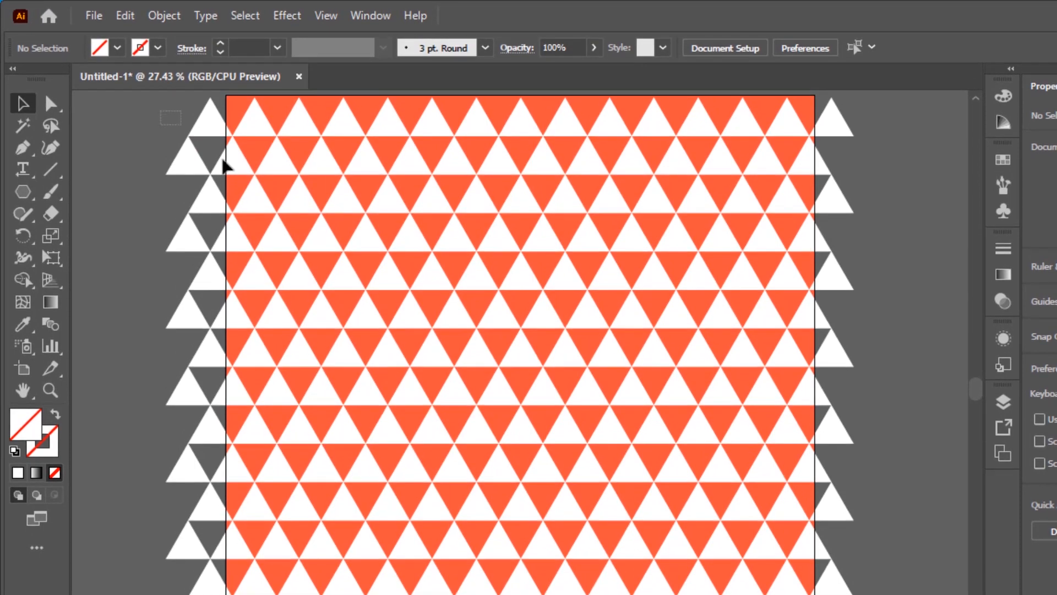
Swap the triangles' fill and stroke so the grid has white outlines and no fill
{"action": "left_click", "coordinate": [343, 257]}
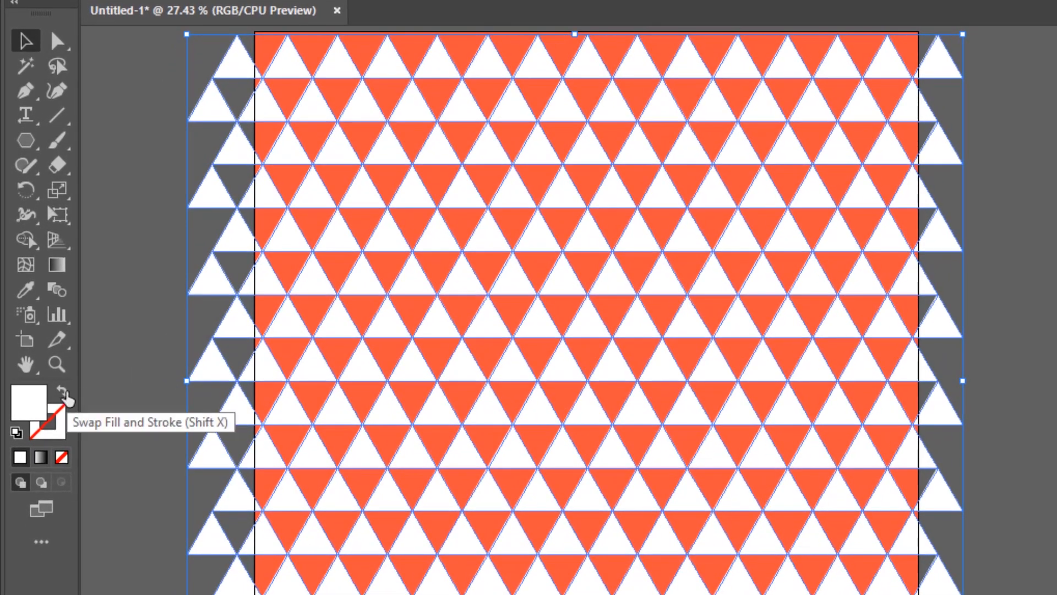
{"action": "left_click", "coordinate": [64, 394]}
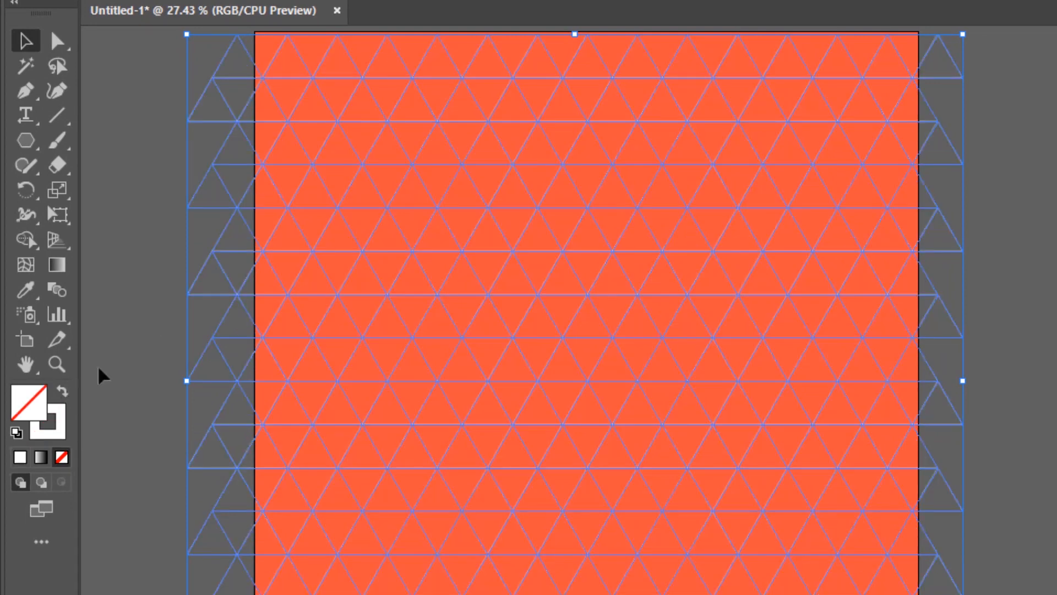
{"action": "left_click", "coordinate": [147, 312]}
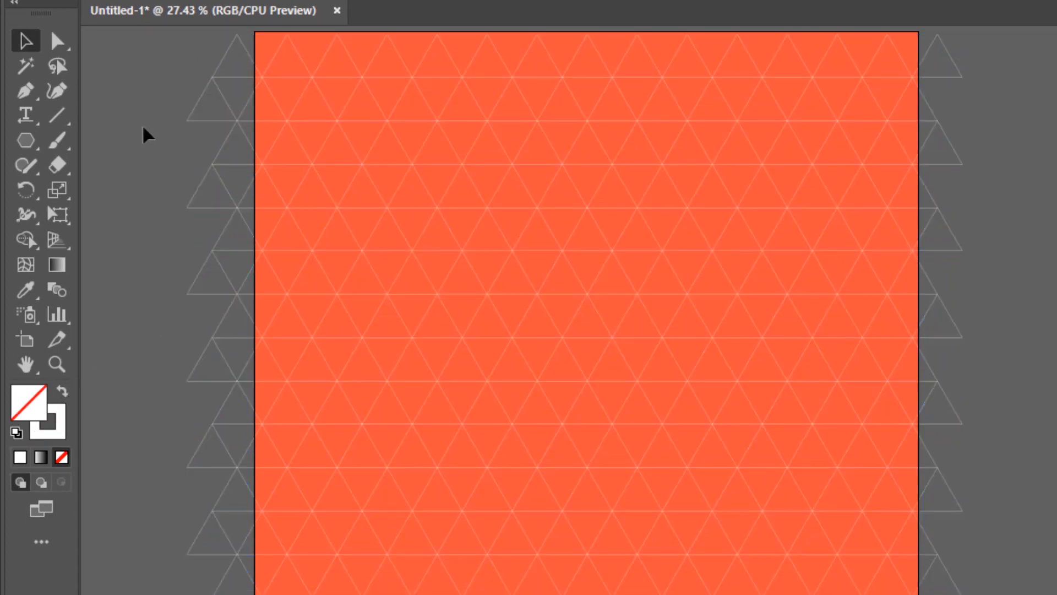
Select the triangle grid and use Shape Builder with a white fill and no stroke to fill the artboard's top-centre triangle
{"action": "left_click_drag", "start_coordinate": [142, 61], "coordinate": [401, 337]}
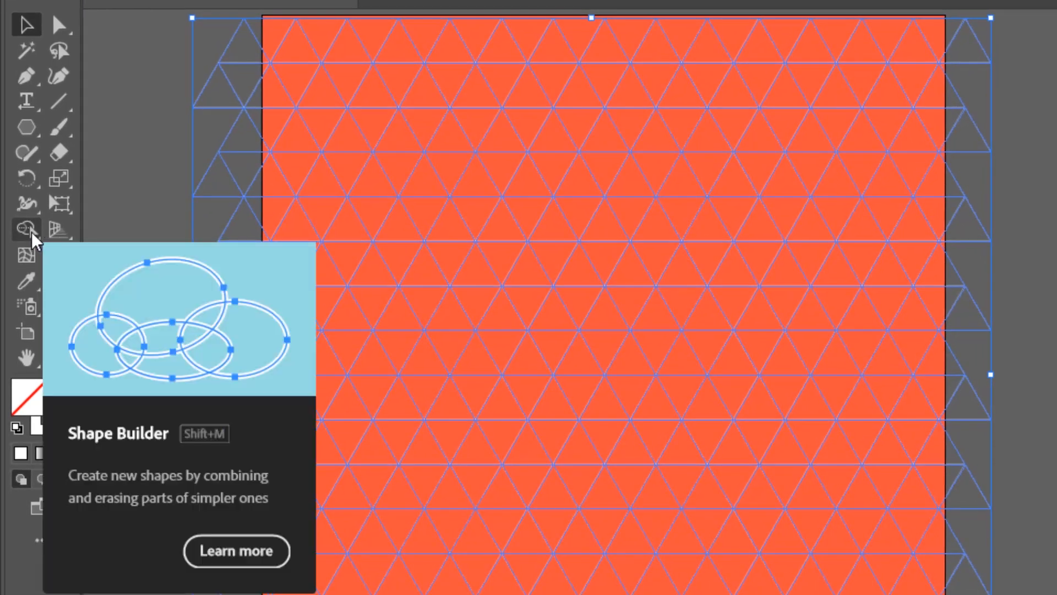
{"action": "left_click", "coordinate": [36, 238]}
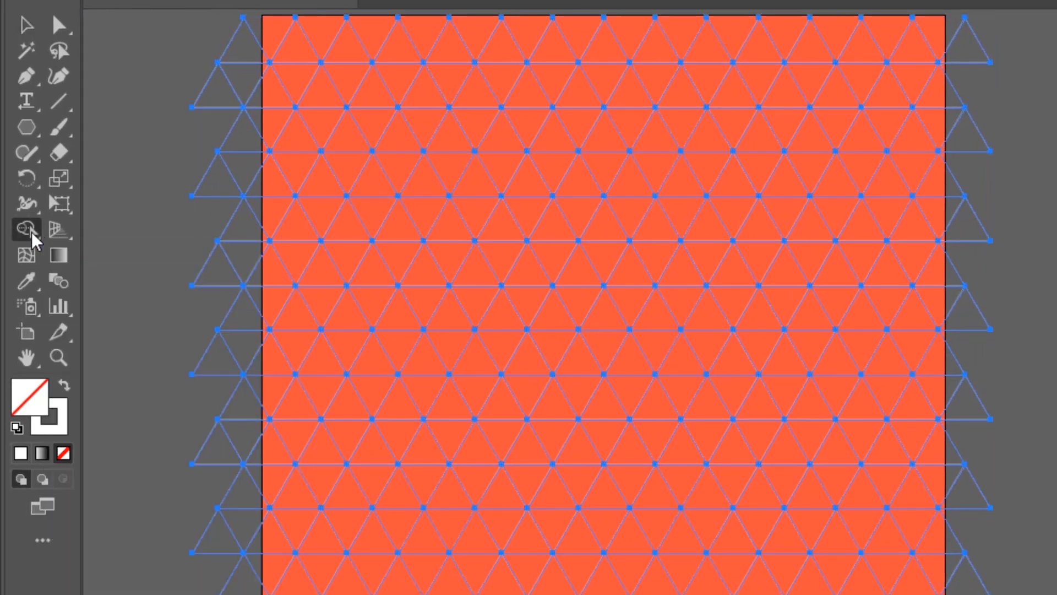
{"action": "left_click", "coordinate": [63, 387]}
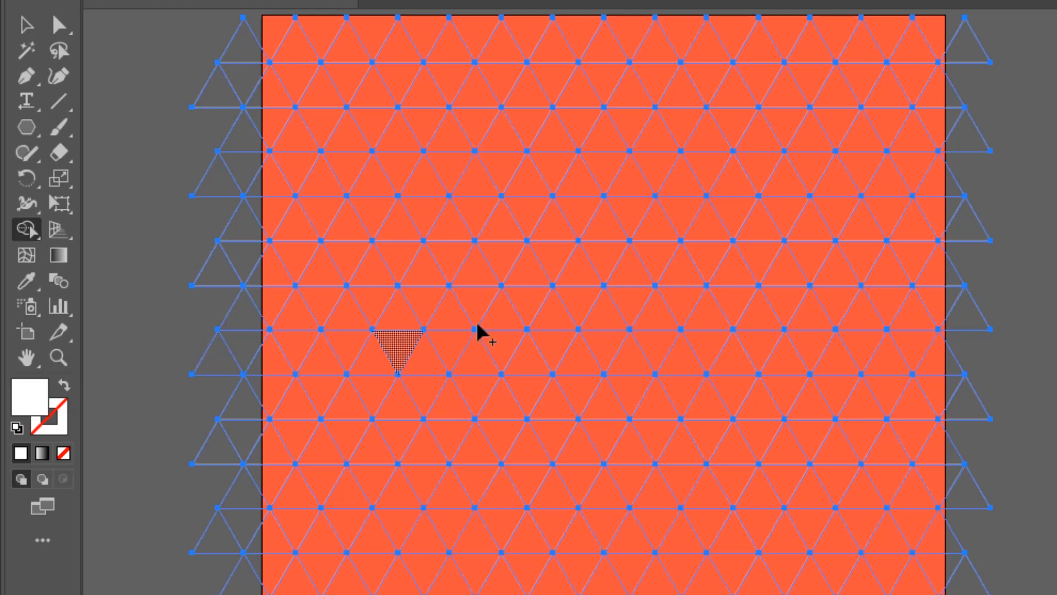
{"action": "left_click", "coordinate": [602, 52]}
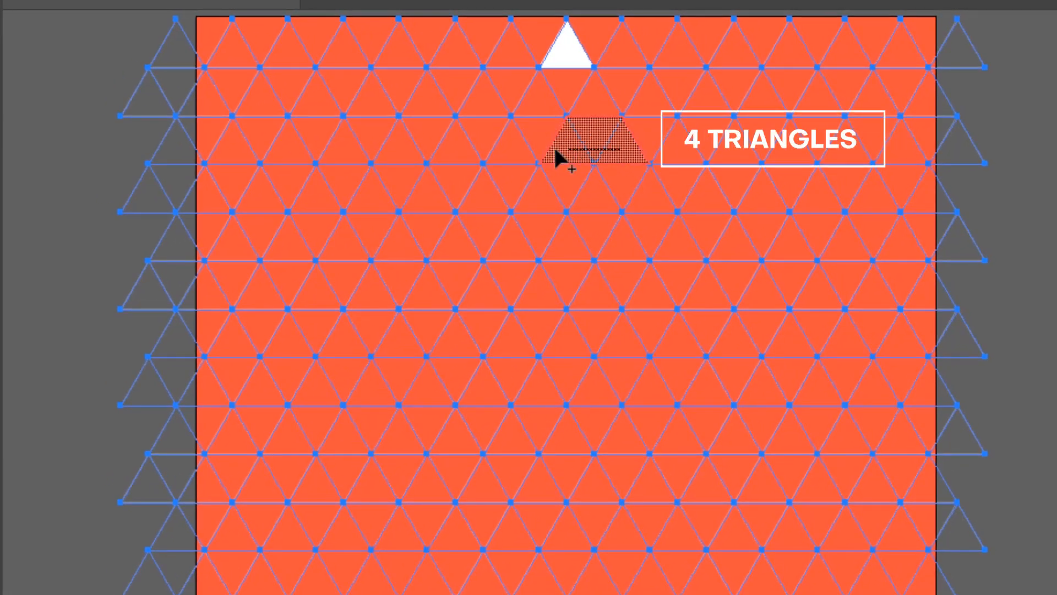
Merge triangles into two nested white bands below the top triangle, each a four-triangle horizontal bar joined to a diagonal running down-left
{"action": "mouse_move", "coordinate": [536, 147]}
{"action": "left_mouse_down"}
{"action": "mouse_move", "coordinate": [518, 146]}
{"action": "mouse_move", "coordinate": [516, 172]}
{"action": "mouse_move", "coordinate": [500, 190]}
{"action": "left_mouse_up"}
{"action": "mouse_move", "coordinate": [483, 234]}
{"action": "left_mouse_down"}
{"action": "mouse_move", "coordinate": [464, 242]}
{"action": "mouse_move", "coordinate": [459, 273]}
{"action": "mouse_move", "coordinate": [432, 293]}
{"action": "left_mouse_up"}
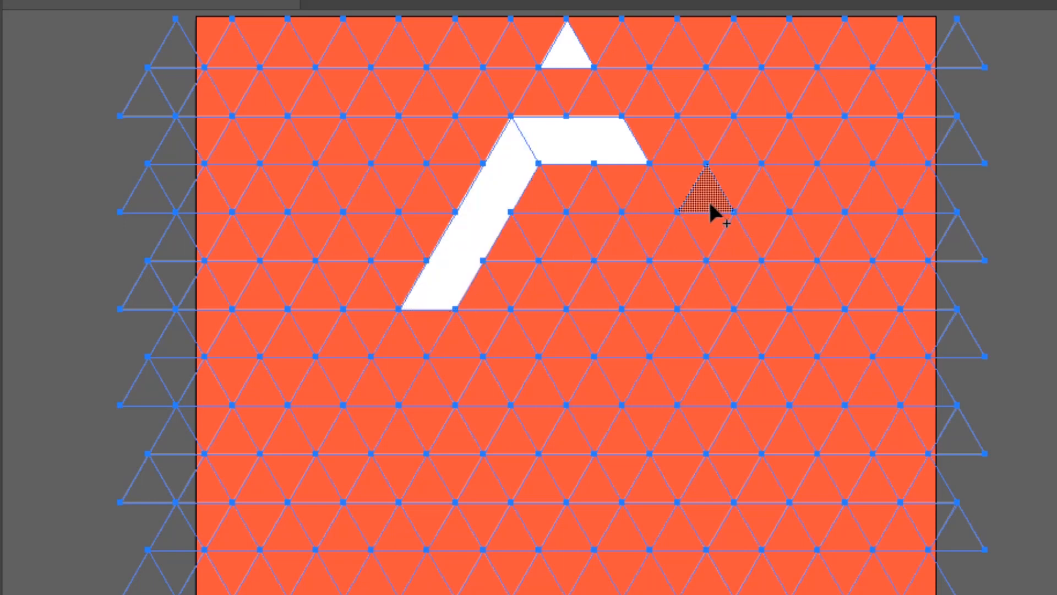
{"action": "left_click", "coordinate": [673, 244]}
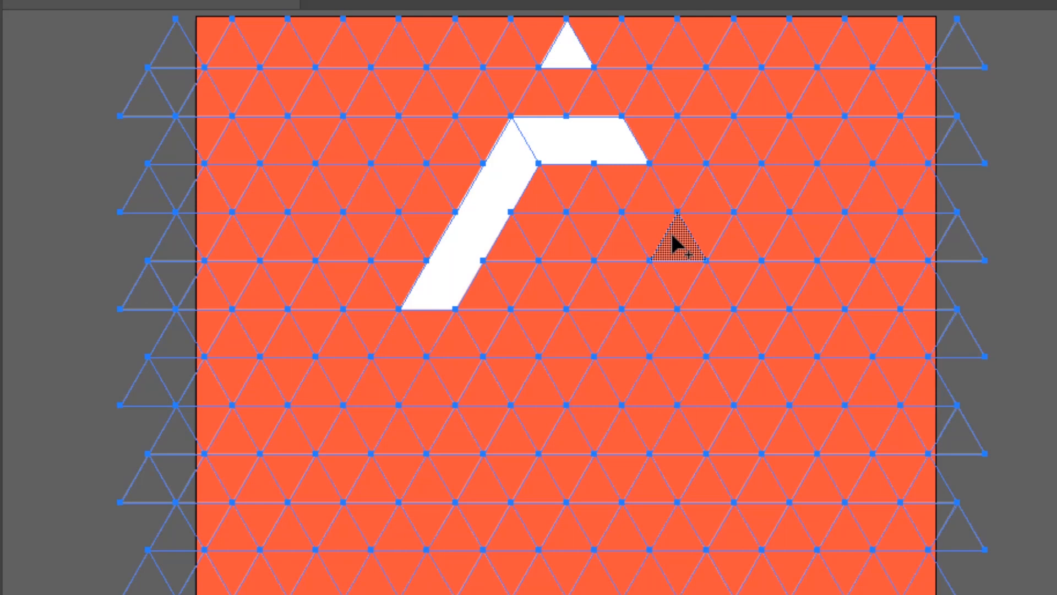
{"action": "left_click_drag", "start_coordinate": [674, 236], "coordinate": [607, 228]}
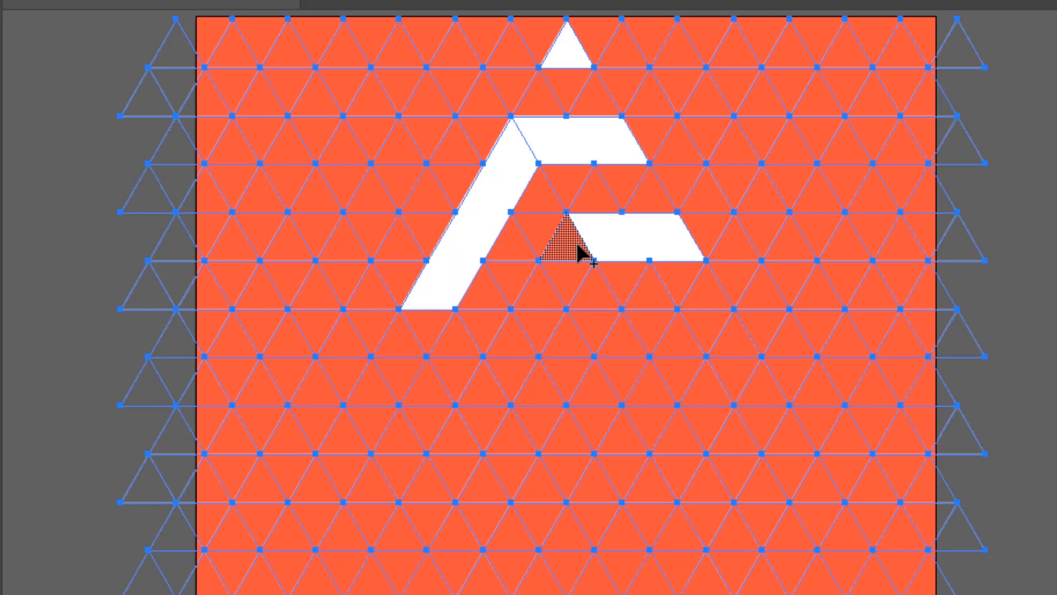
{"action": "mouse_move", "coordinate": [577, 246]}
{"action": "left_mouse_down"}
{"action": "mouse_move", "coordinate": [573, 271]}
{"action": "mouse_move", "coordinate": [548, 296]}
{"action": "left_mouse_up"}
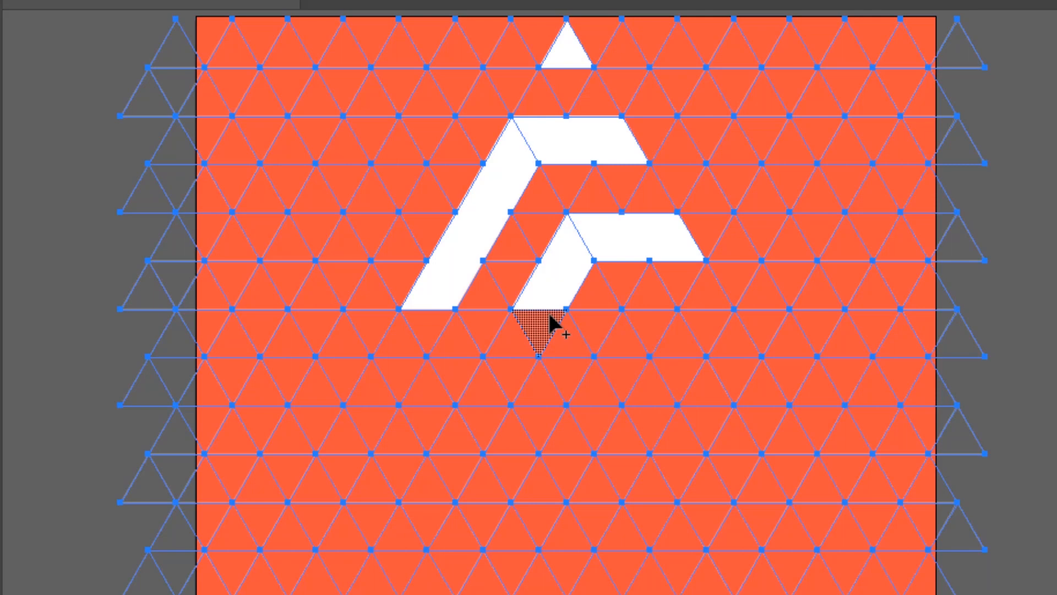
Extend the inner band down-right and into a horizontal bar to the right, and merge a separate four-triangle parallelogram between its arms
{"action": "left_click_drag", "start_coordinate": [550, 316], "coordinate": [592, 416]}
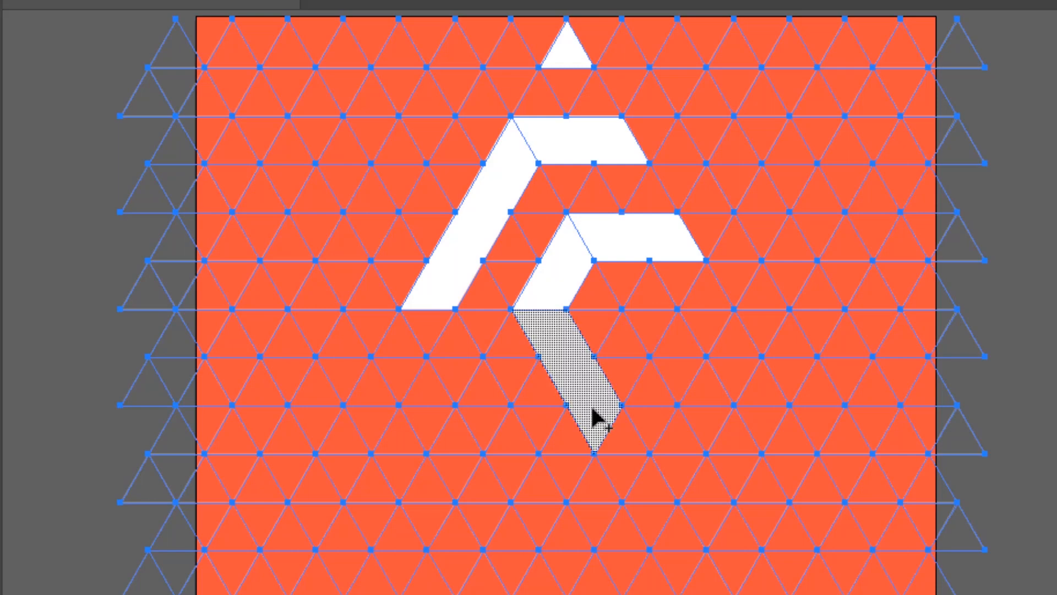
{"action": "left_click_drag", "start_coordinate": [619, 432], "coordinate": [761, 425]}
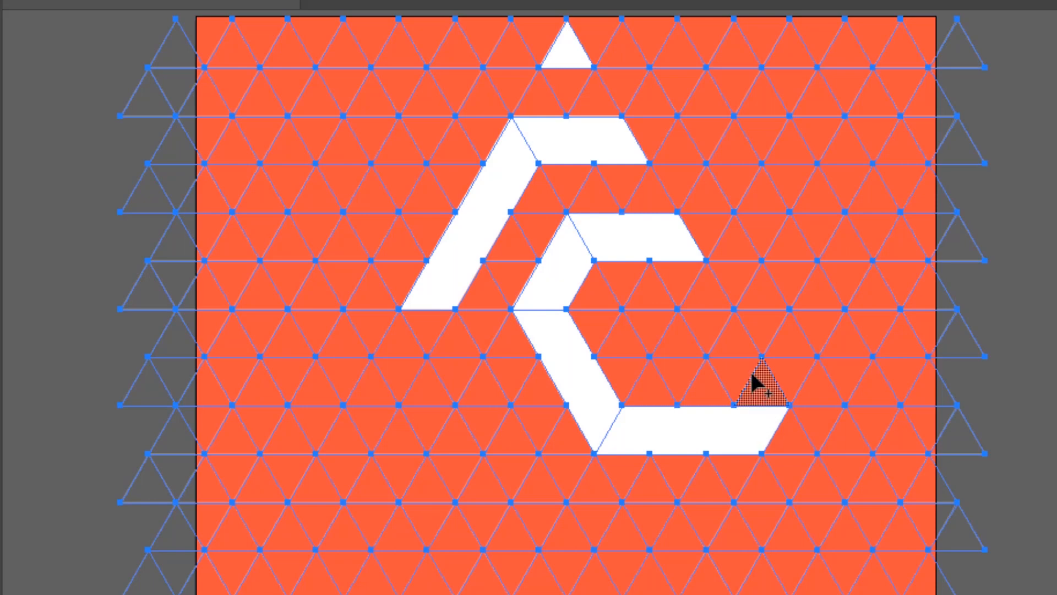
{"action": "left_click_drag", "start_coordinate": [746, 342], "coordinate": [748, 340]}
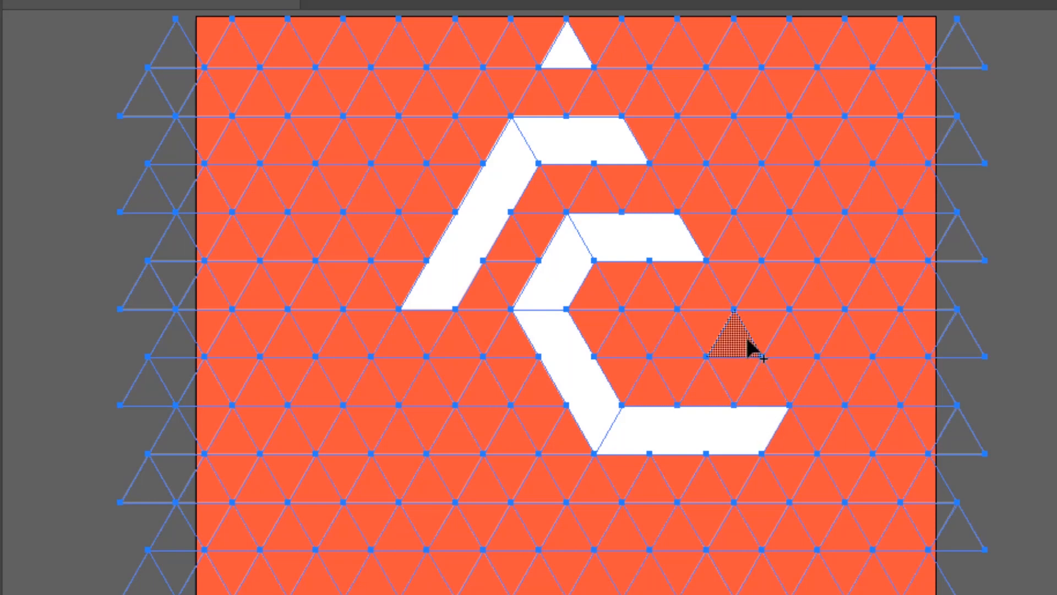
{"action": "mouse_move", "coordinate": [747, 340]}
{"action": "left_mouse_down"}
{"action": "mouse_move", "coordinate": [689, 345]}
{"action": "mouse_move", "coordinate": [655, 333]}
{"action": "left_mouse_up"}
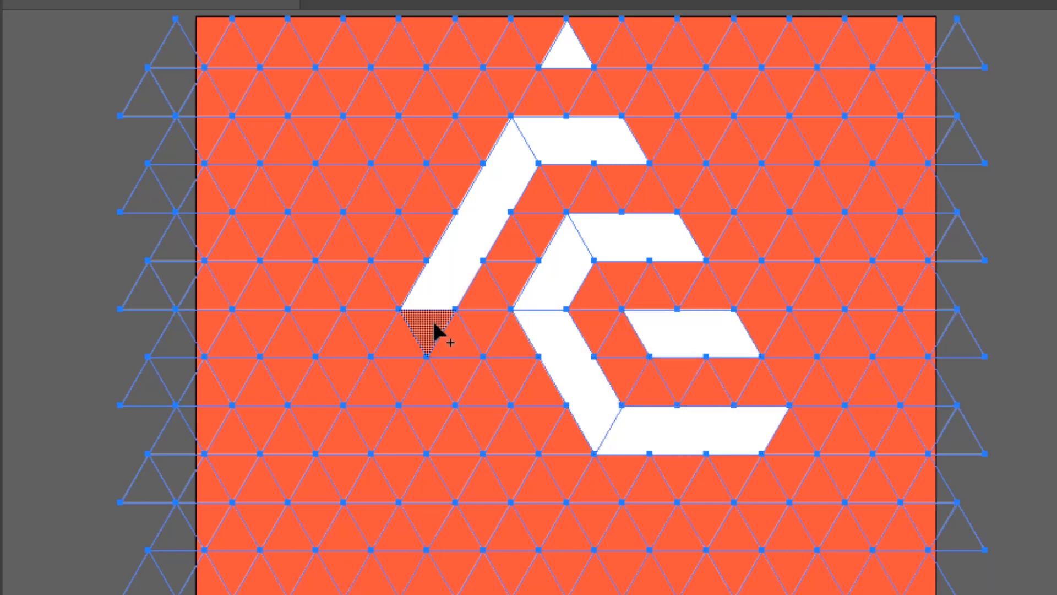
Continue the outer left band down-right and down-left into an upward-hooked end, and merge a separate slanted bar inside the hook
{"action": "mouse_move", "coordinate": [435, 326]}
{"action": "left_mouse_down"}
{"action": "mouse_move", "coordinate": [461, 349]}
{"action": "mouse_move", "coordinate": [486, 397]}
{"action": "mouse_move", "coordinate": [482, 417]}
{"action": "mouse_move", "coordinate": [509, 443]}
{"action": "left_mouse_up"}
{"action": "scroll", "coordinate": [522, 407], "scroll_direction": "down", "scroll_amount": 6}
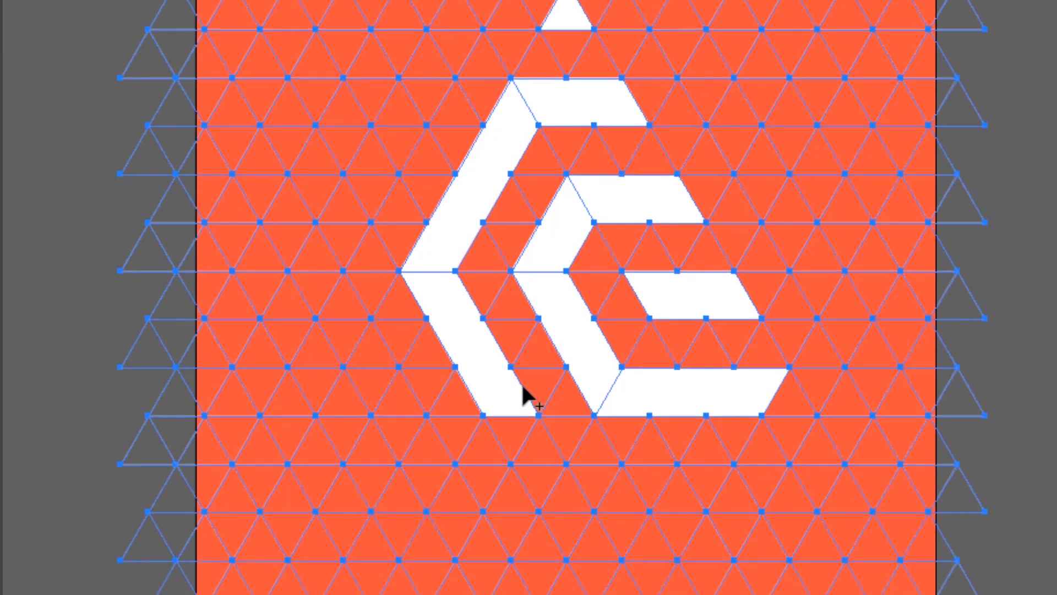
{"action": "mouse_move", "coordinate": [513, 282]}
{"action": "left_mouse_down"}
{"action": "mouse_move", "coordinate": [494, 330]}
{"action": "mouse_move", "coordinate": [462, 349]}
{"action": "mouse_move", "coordinate": [442, 397]}
{"action": "mouse_move", "coordinate": [410, 378]}
{"action": "mouse_move", "coordinate": [387, 406]}
{"action": "left_mouse_up"}
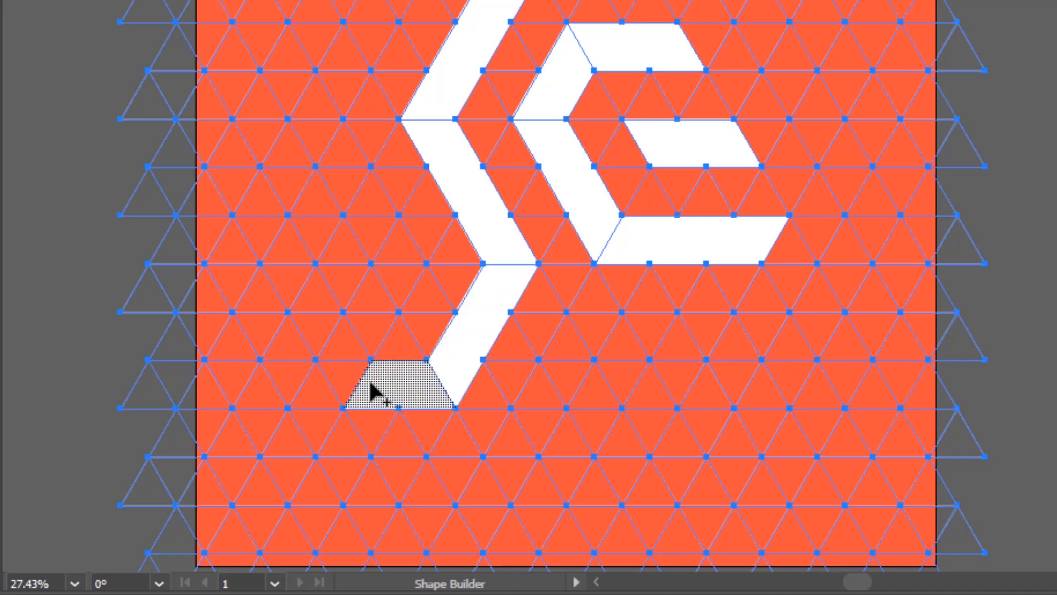
{"action": "left_click_drag", "start_coordinate": [349, 378], "coordinate": [336, 316]}
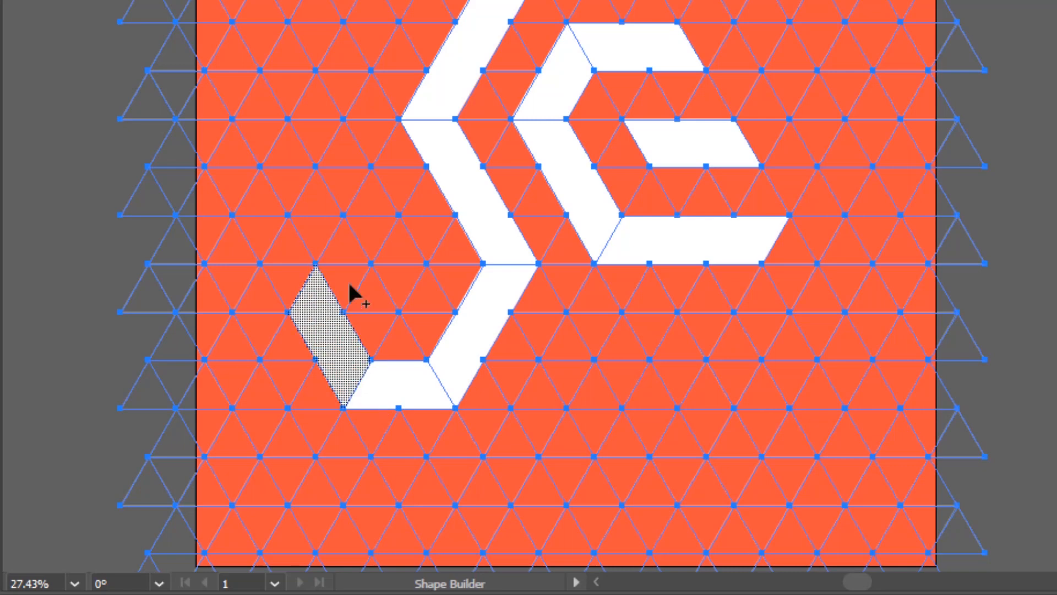
{"action": "mouse_move", "coordinate": [374, 212]}
{"action": "left_mouse_down"}
{"action": "mouse_move", "coordinate": [401, 247]}
{"action": "mouse_move", "coordinate": [410, 294]}
{"action": "left_mouse_up"}
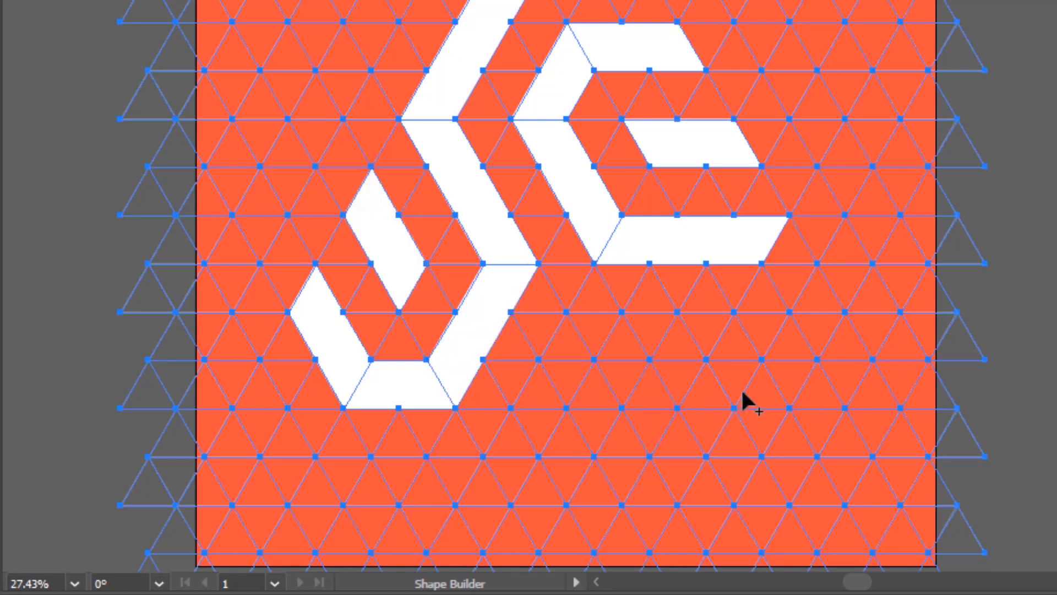
Extend the horizontal bar into a leg down the right side that bends back at the base, and merge a parallel arch-shaped band inside it
{"action": "scroll", "coordinate": [722, 336], "scroll_direction": "down", "scroll_amount": 2}
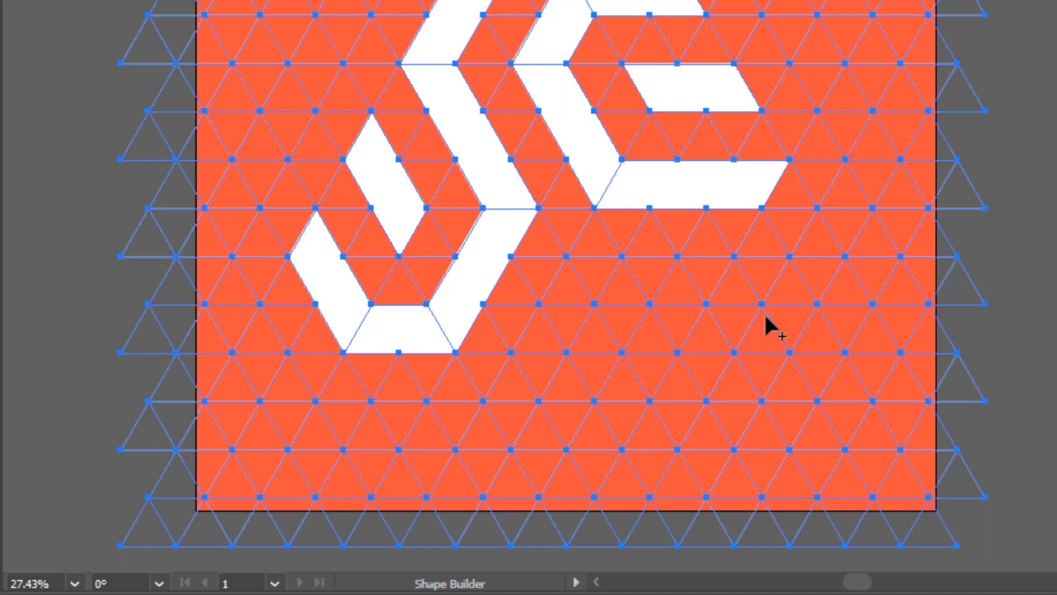
{"action": "mouse_move", "coordinate": [791, 187]}
{"action": "left_mouse_down"}
{"action": "mouse_move", "coordinate": [815, 273]}
{"action": "mouse_move", "coordinate": [845, 297]}
{"action": "mouse_move", "coordinate": [849, 330]}
{"action": "mouse_move", "coordinate": [872, 347]}
{"action": "mouse_move", "coordinate": [850, 387]}
{"action": "mouse_move", "coordinate": [850, 416]}
{"action": "mouse_move", "coordinate": [821, 437]}
{"action": "left_mouse_up"}
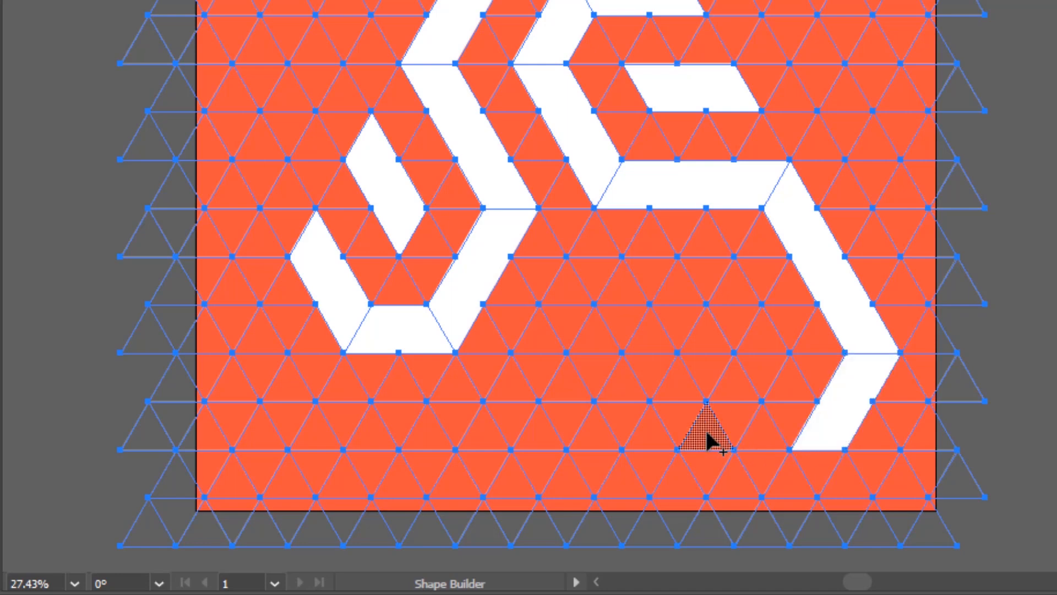
{"action": "mouse_move", "coordinate": [708, 440]}
{"action": "left_mouse_down"}
{"action": "mouse_move", "coordinate": [730, 411]}
{"action": "mouse_move", "coordinate": [738, 383]}
{"action": "mouse_move", "coordinate": [764, 364]}
{"action": "left_mouse_up"}
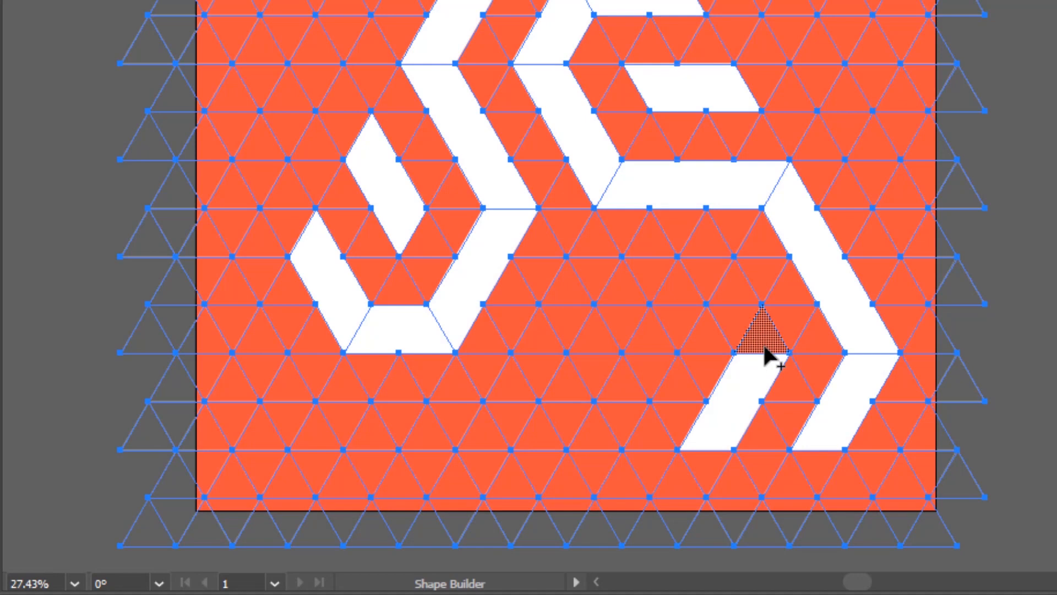
{"action": "mouse_move", "coordinate": [765, 356]}
{"action": "left_mouse_down"}
{"action": "mouse_move", "coordinate": [758, 321]}
{"action": "mouse_move", "coordinate": [720, 287]}
{"action": "left_mouse_up"}
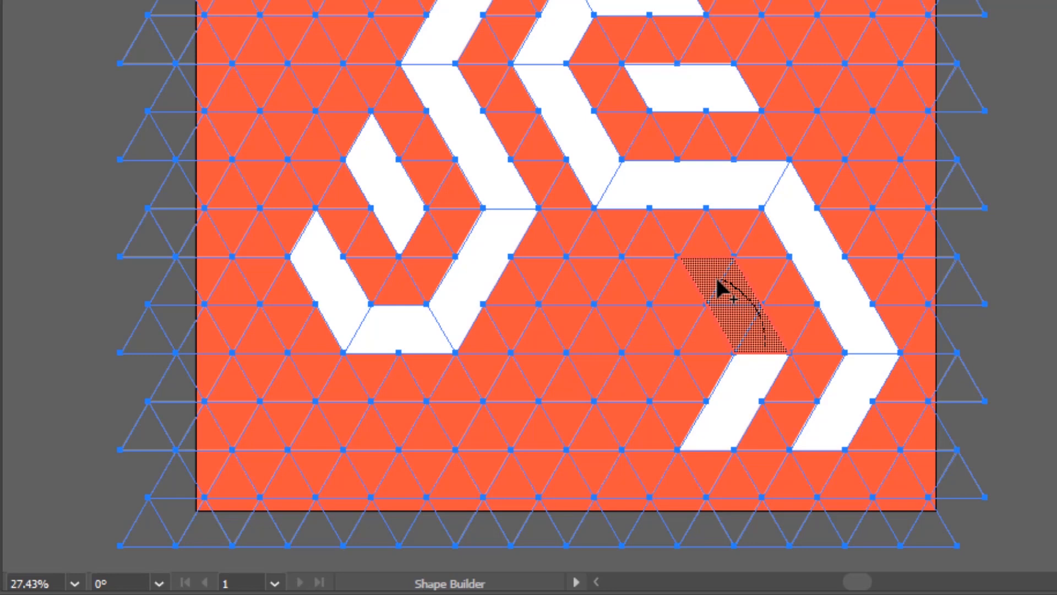
{"action": "mouse_move", "coordinate": [721, 287]}
{"action": "left_mouse_down"}
{"action": "mouse_move", "coordinate": [607, 285]}
{"action": "mouse_move", "coordinate": [584, 283]}
{"action": "left_mouse_up"}
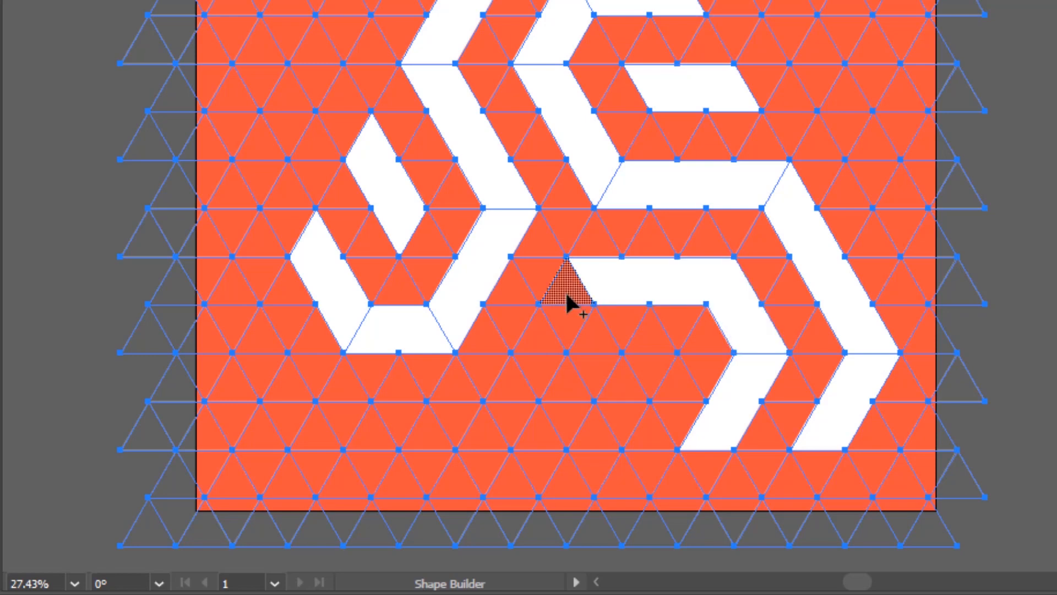
{"action": "mouse_move", "coordinate": [566, 296]}
{"action": "left_mouse_down"}
{"action": "mouse_move", "coordinate": [544, 365]}
{"action": "mouse_move", "coordinate": [516, 382]}
{"action": "mouse_move", "coordinate": [508, 417]}
{"action": "mouse_move", "coordinate": [486, 432]}
{"action": "left_mouse_up"}
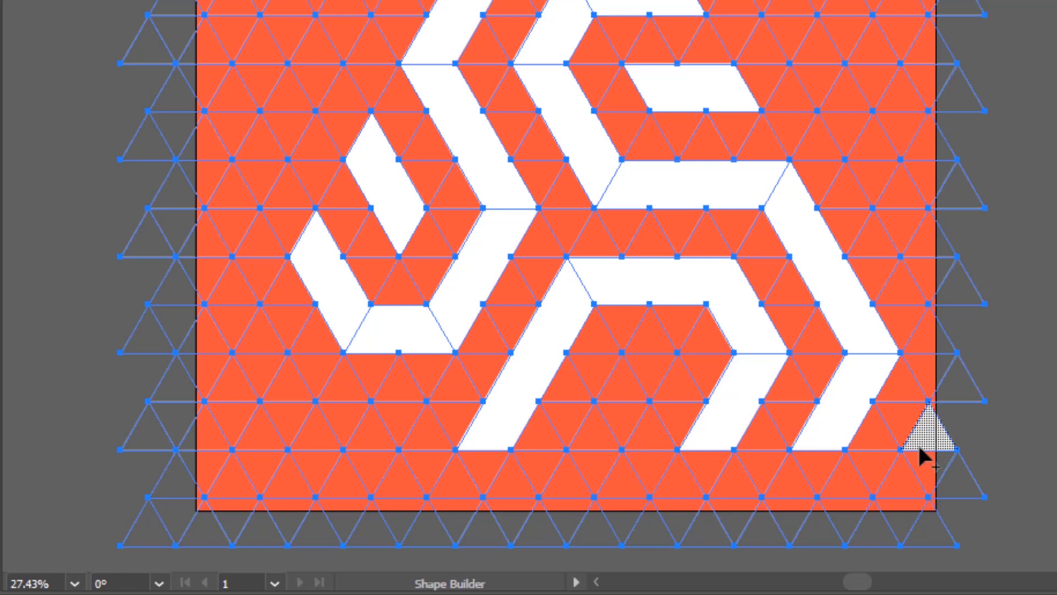
Extend the arch along the base into an upward left hook, fill a single triangle at both lower corners, and merge a slanted bar inside the arch
{"action": "mouse_move", "coordinate": [477, 435]}
{"action": "left_mouse_down"}
{"action": "mouse_move", "coordinate": [322, 427]}
{"action": "mouse_move", "coordinate": [279, 358]}
{"action": "left_mouse_up"}
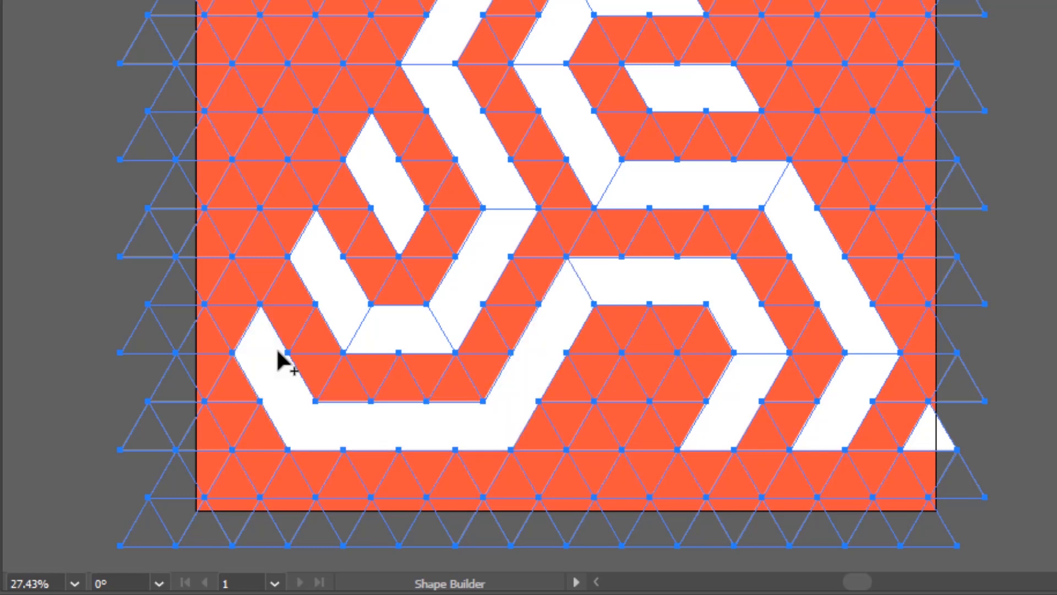
{"action": "left_click", "coordinate": [206, 439]}
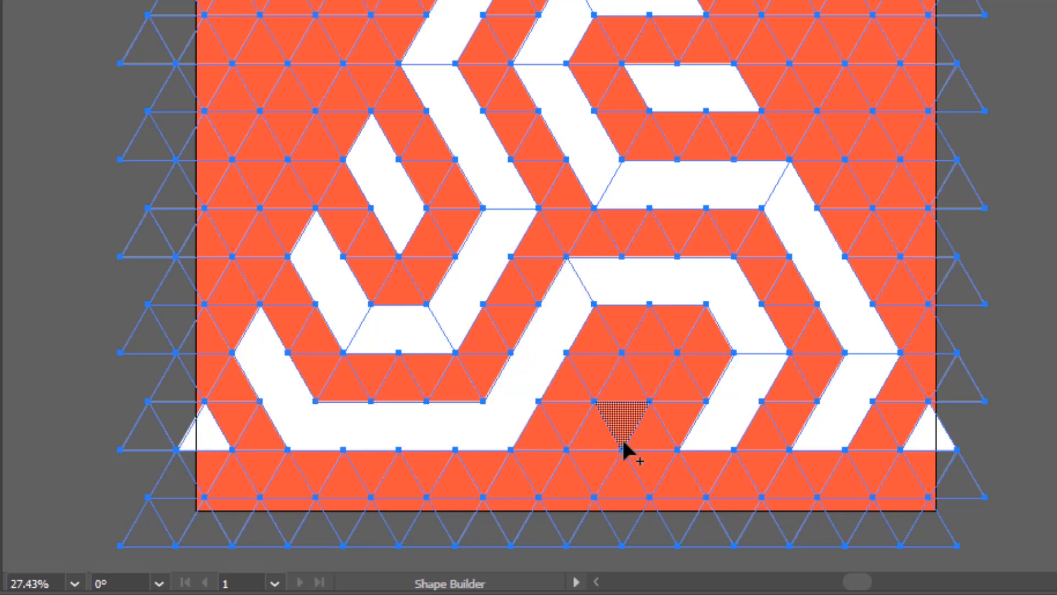
{"action": "left_click_drag", "start_coordinate": [591, 435], "coordinate": [644, 378]}
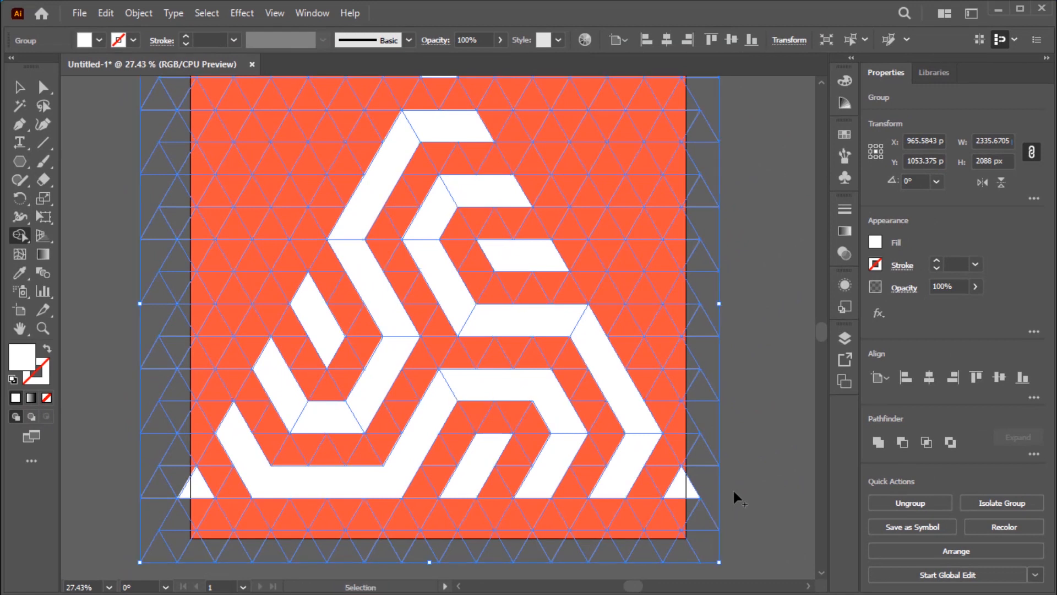
{"action": "scroll", "coordinate": [736, 496], "scroll_direction": "up", "scroll_amount": 1}
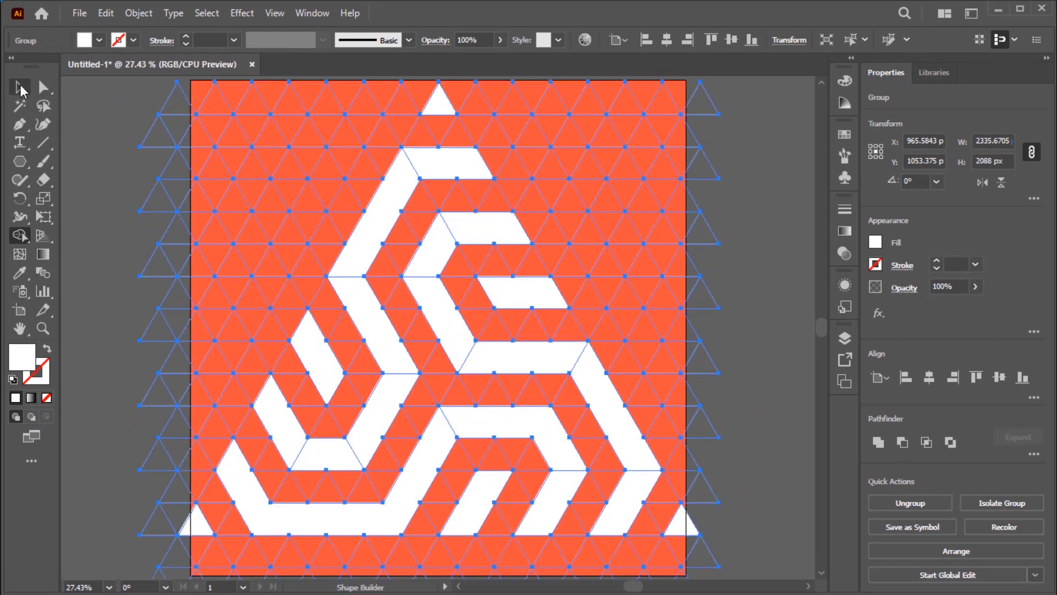
Select the whole triangle grid with its white bands, ungroup it twice into individual shapes, and clear the selection
{"action": "key", "text": "v"}
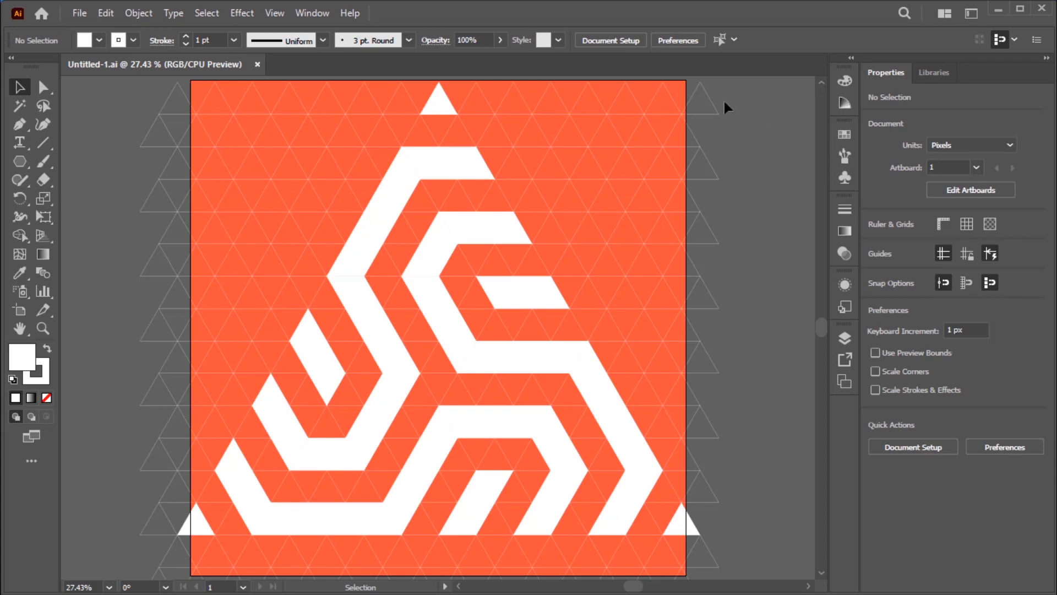
{"action": "left_click_drag", "start_coordinate": [752, 98], "coordinate": [630, 219]}
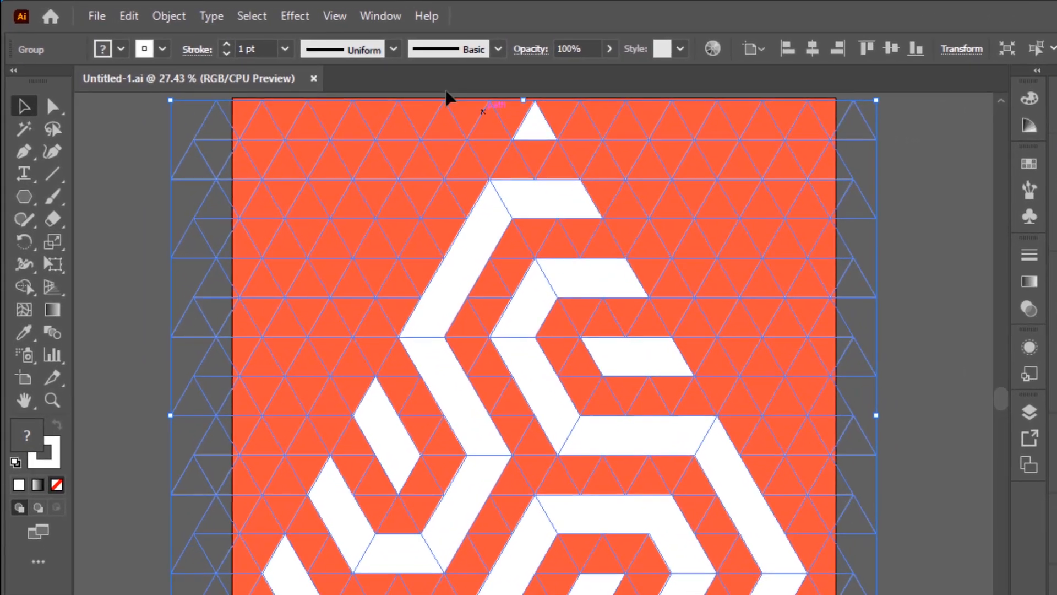
{"action": "left_click", "coordinate": [172, 16]}
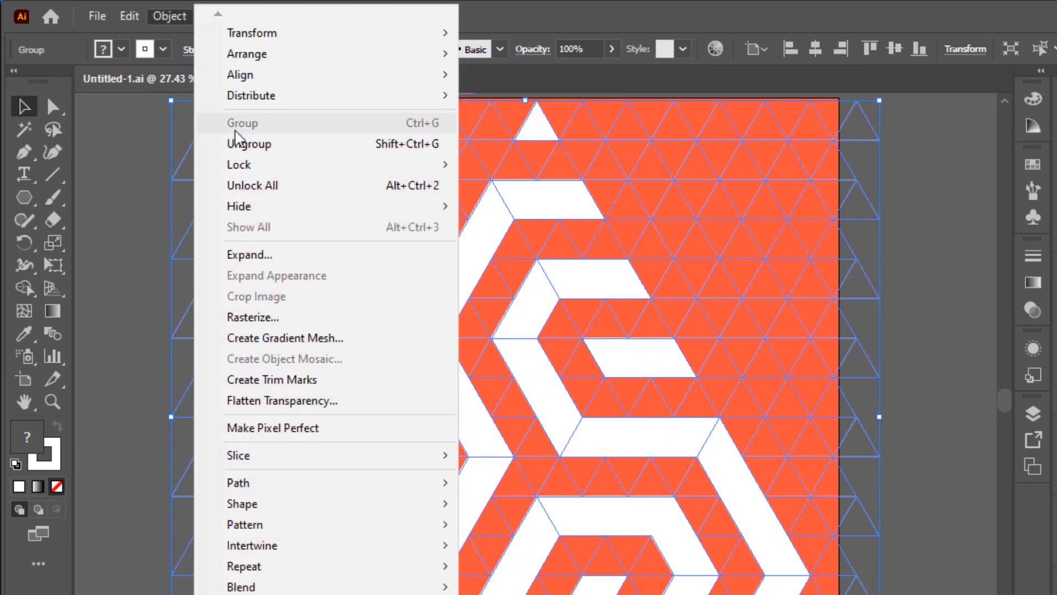
{"action": "left_click", "coordinate": [238, 144]}
{"action": "left_click", "coordinate": [170, 16]}
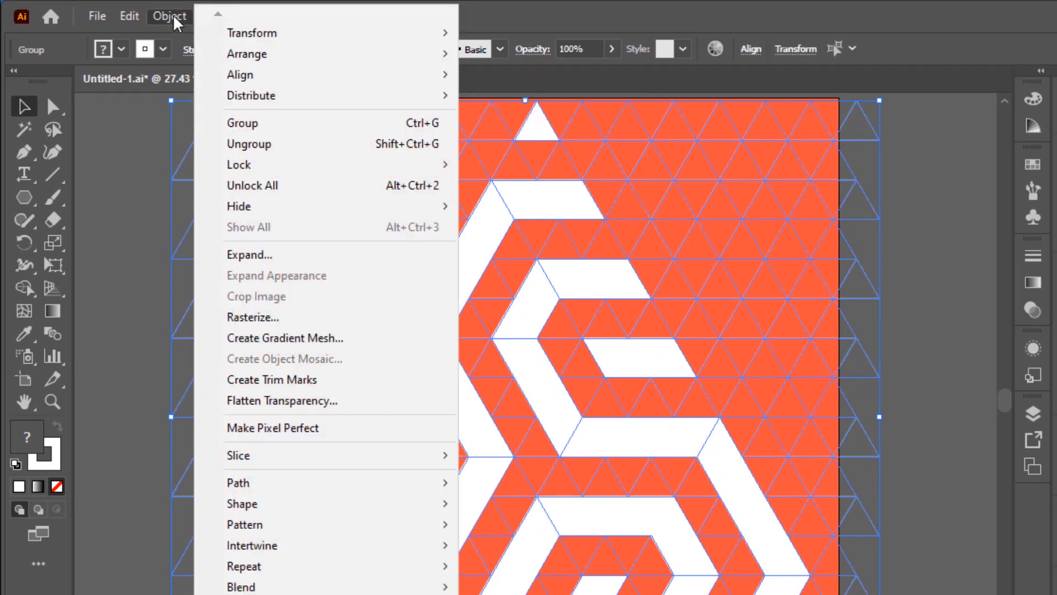
{"action": "left_click", "coordinate": [238, 144]}
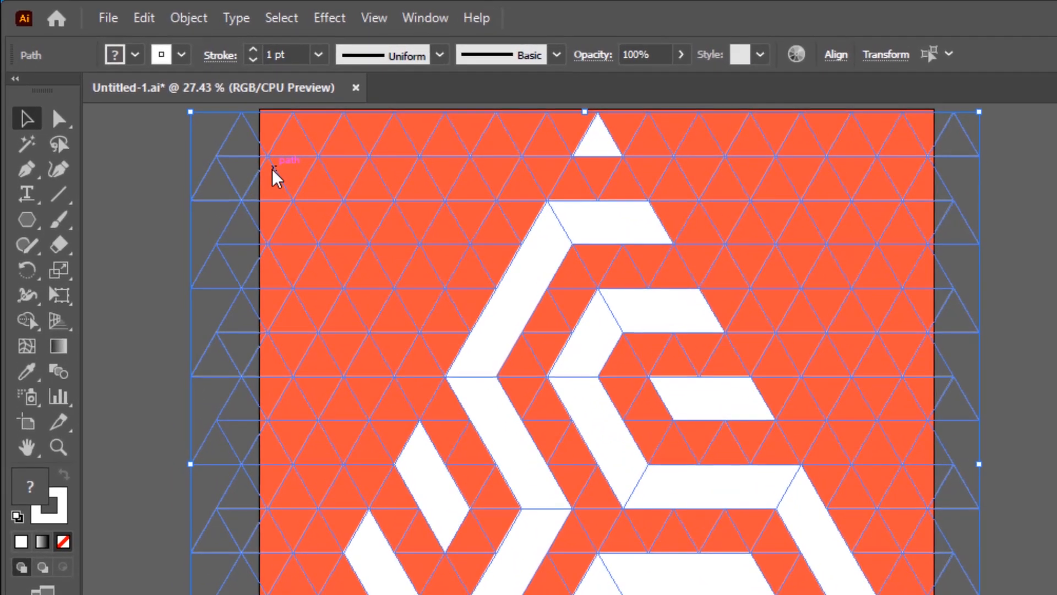
{"action": "left_click", "coordinate": [153, 160]}
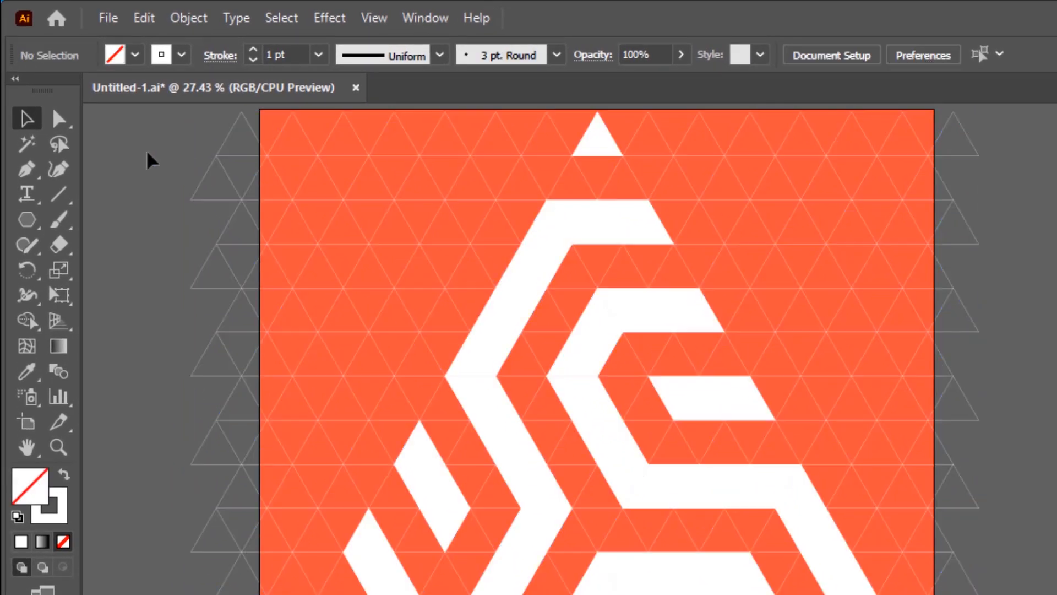
Pick one unfilled grid triangle, select all objects with the same appearance, and delete them
{"action": "left_click", "coordinate": [458, 190]}
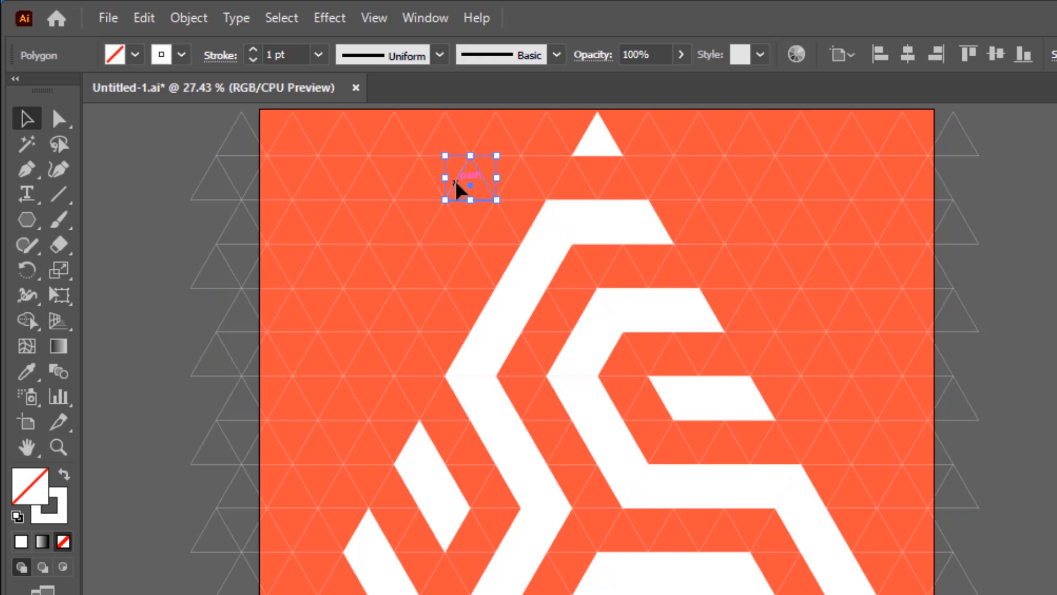
{"action": "left_click", "coordinate": [278, 18]}
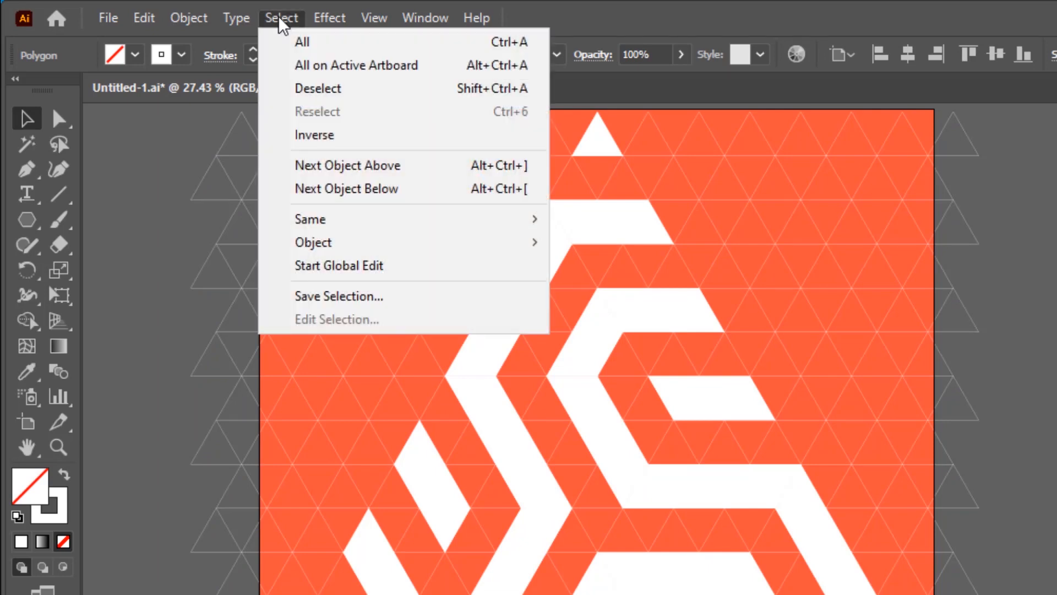
{"action": "mouse_move", "coordinate": [313, 224]}
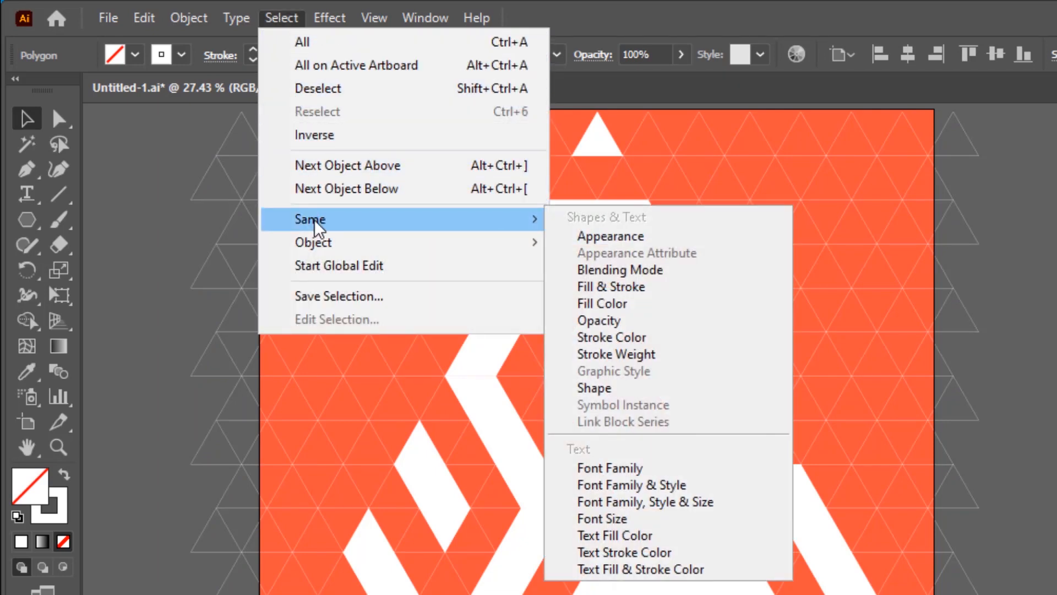
{"action": "left_click", "coordinate": [620, 235]}
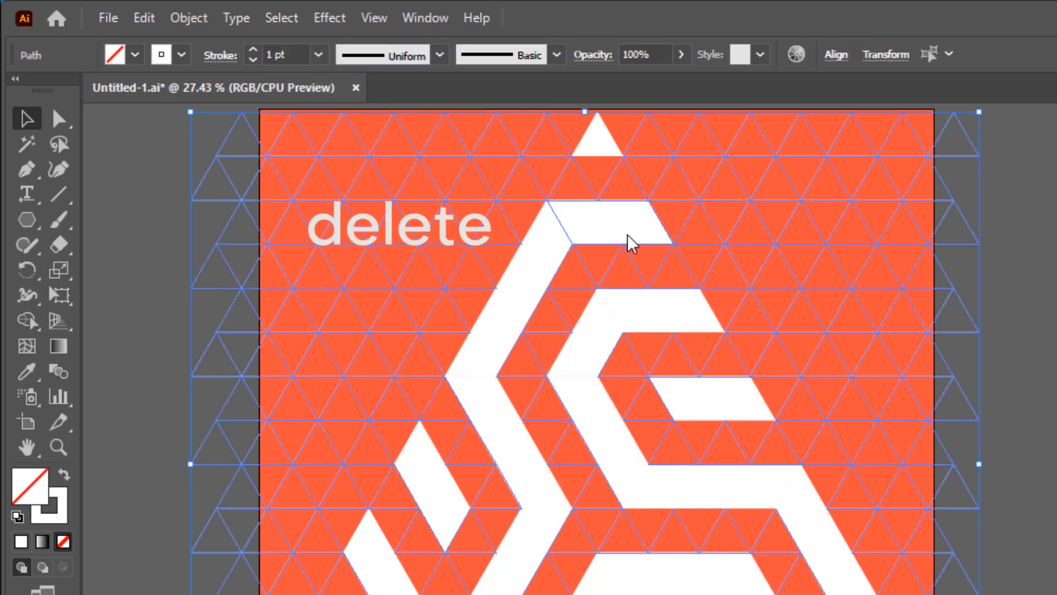
{"action": "key", "text": "Delete"}
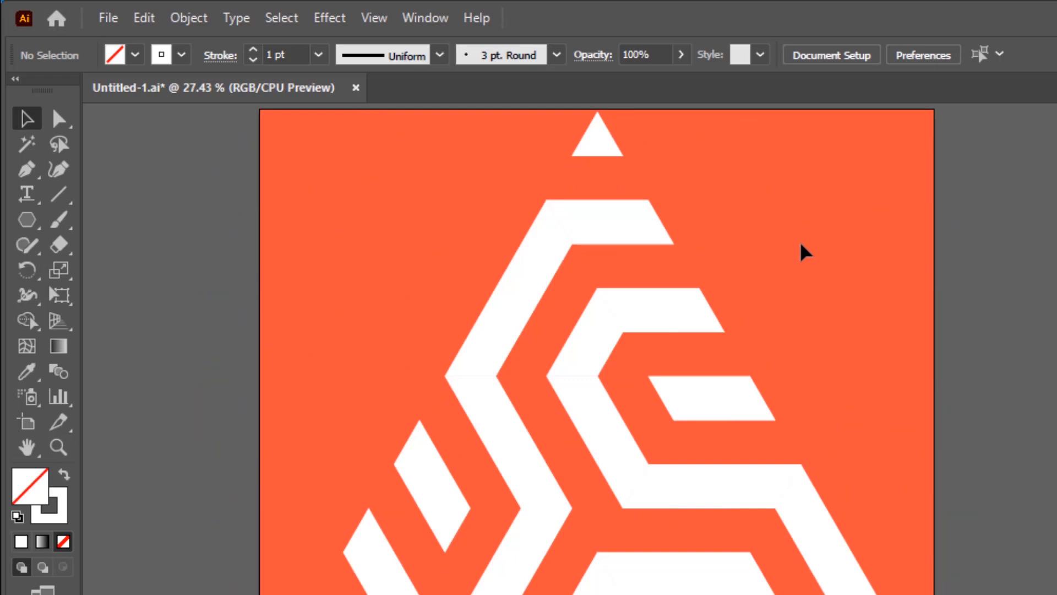
Unite all remaining white shapes and scale the logo down proportionally about its centre to about 1751 × 1516 px
{"action": "left_click", "coordinate": [289, 21]}
{"action": "left_click", "coordinate": [297, 43]}
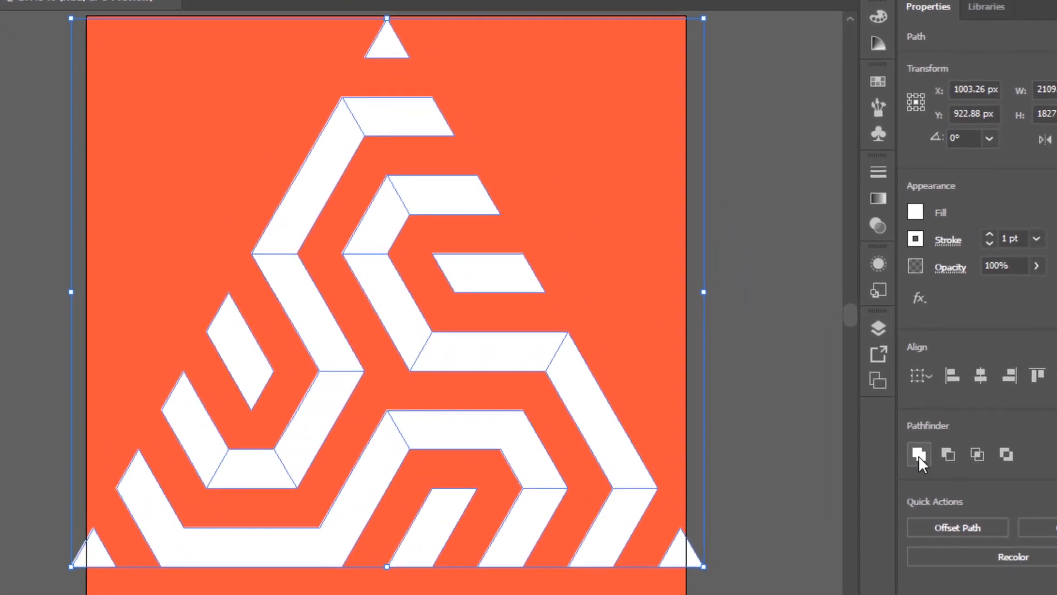
{"action": "left_click", "coordinate": [918, 455]}
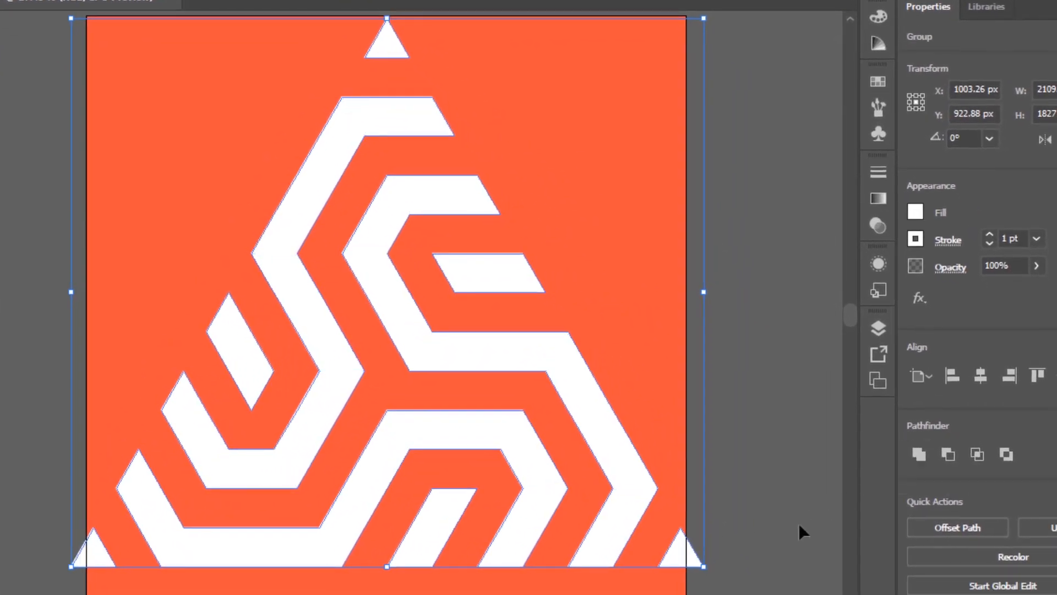
{"action": "left_click_drag", "start_coordinate": [703, 566], "coordinate": [660, 519]}
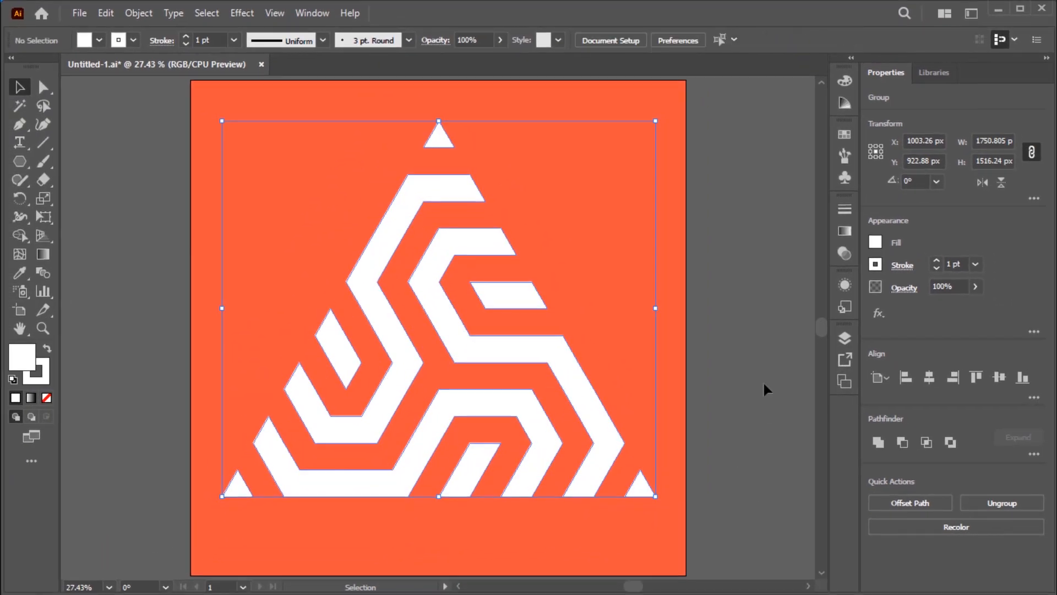
{"action": "left_click", "coordinate": [778, 380]}
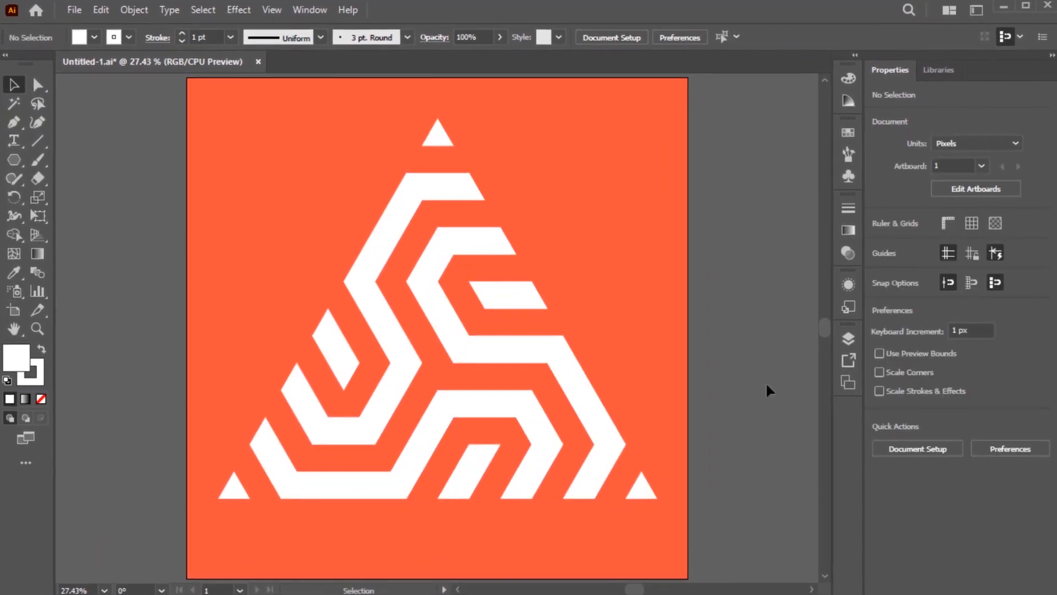